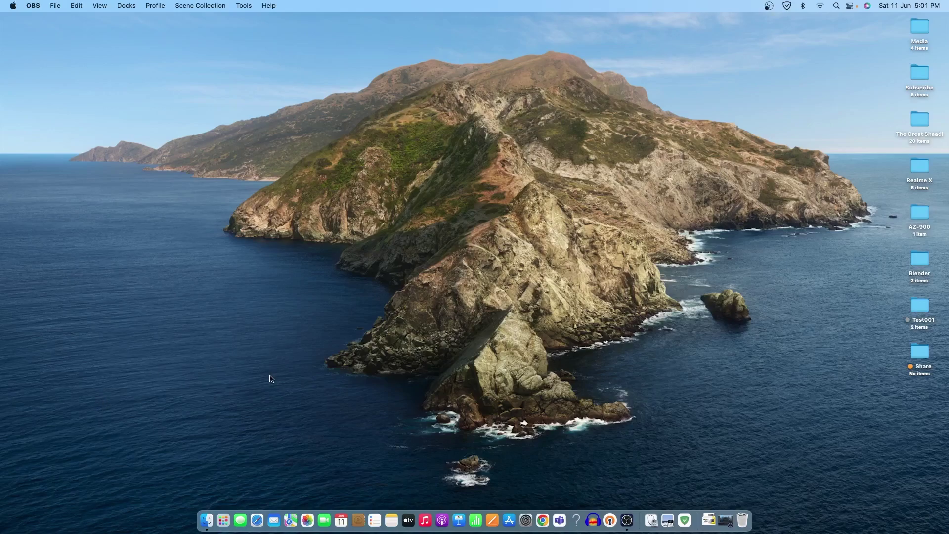
Launch OpenVPN Connect from Launchpad's second page and dismiss the rating prompt with Not Now.
left_click(225, 521)
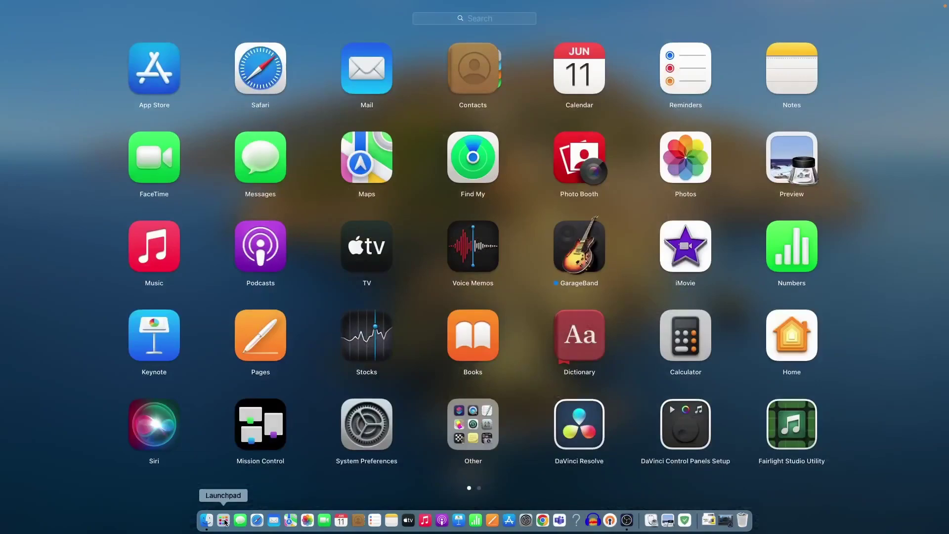
left_click(480, 488)
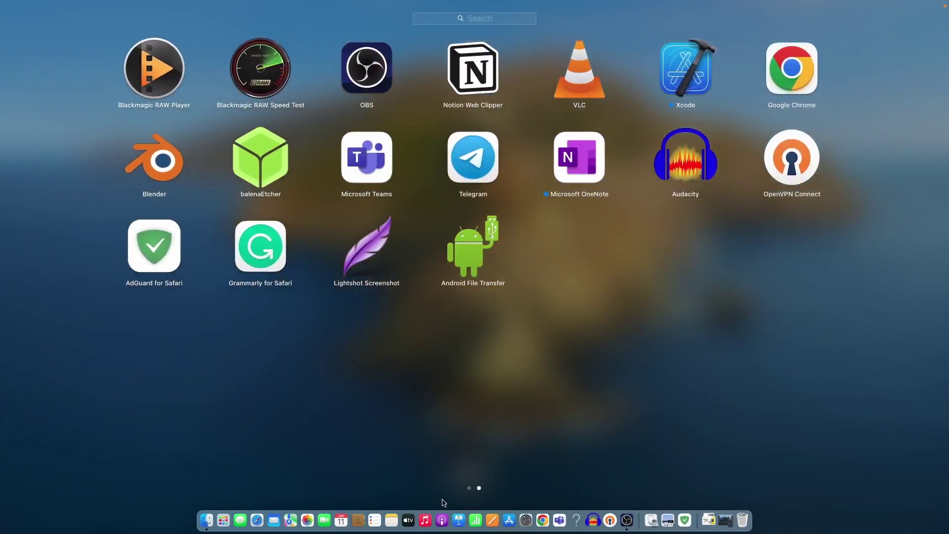
left_click(820, 151)
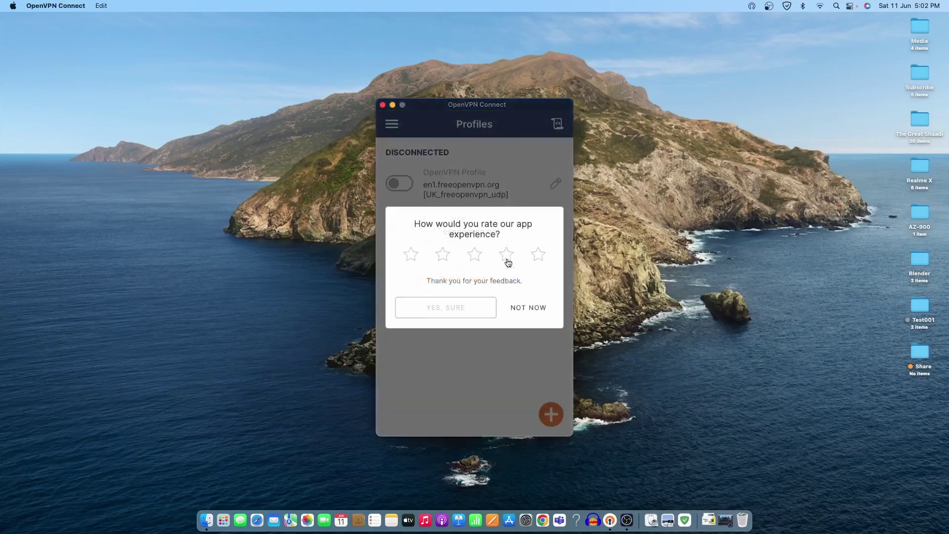
left_click(539, 310)
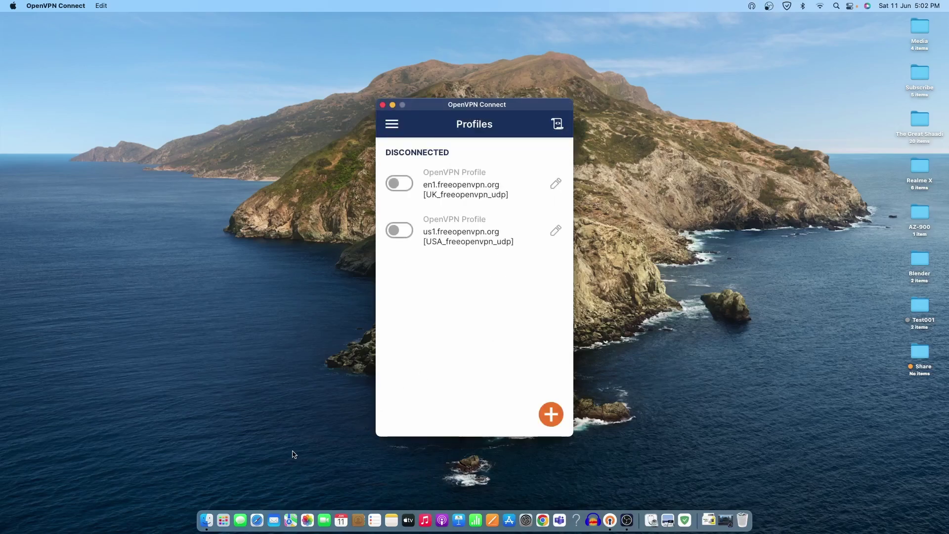
Open Safari and go to the openvpn.net website.
left_click(257, 519)
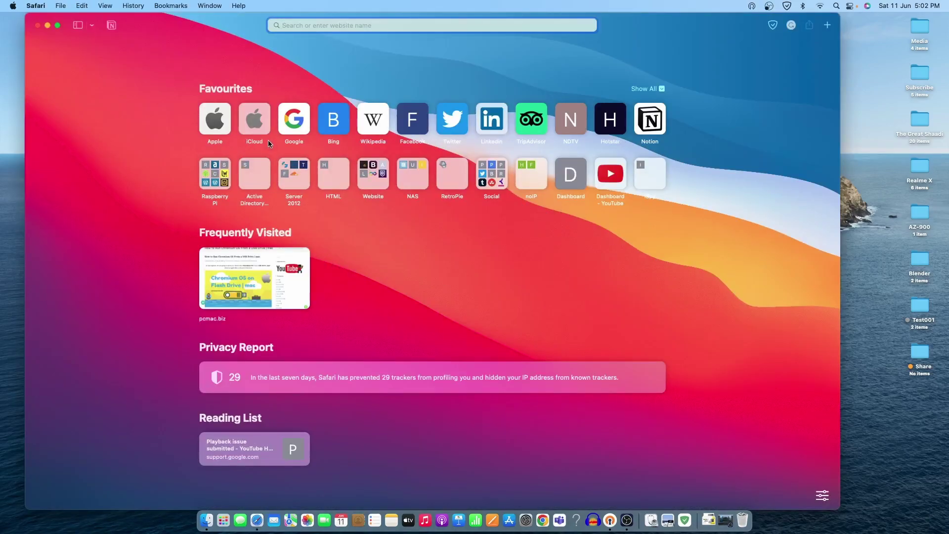
type("openvpn.net")
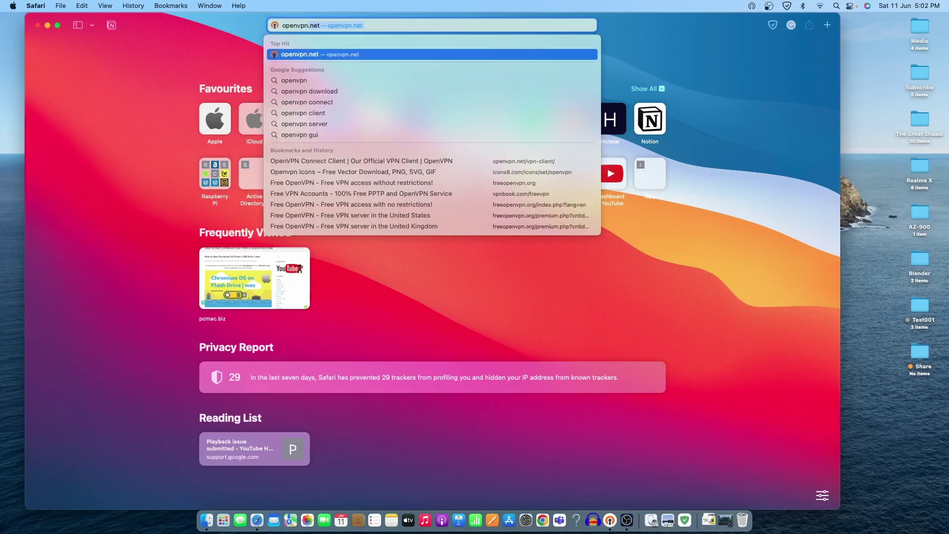
key("Return")
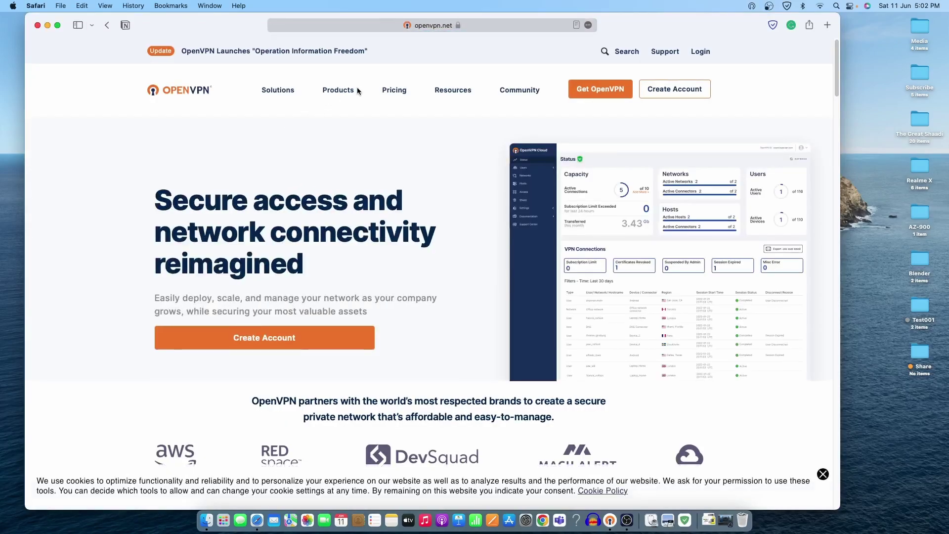
Go to Products > Connect Client > Mac OS App and look over the macOS download page.
left_click(341, 93)
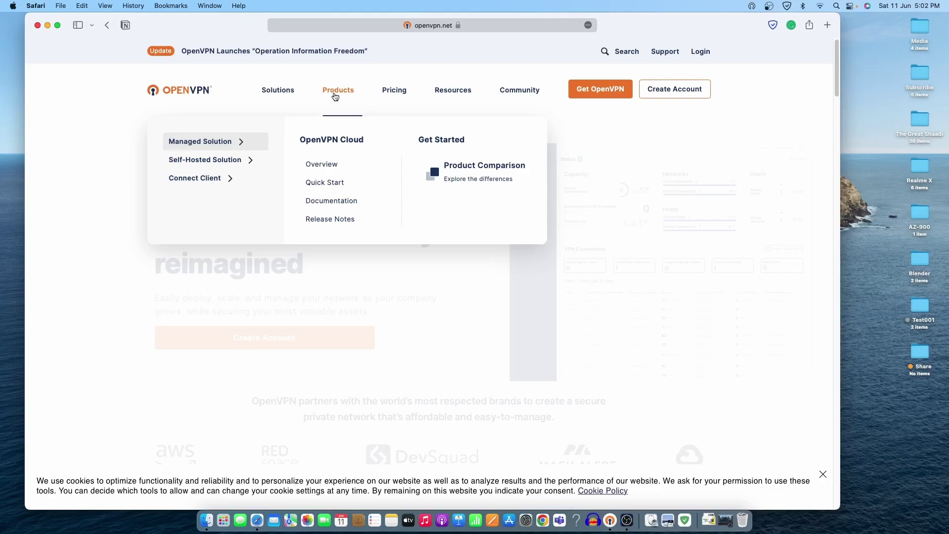
left_click(195, 179)
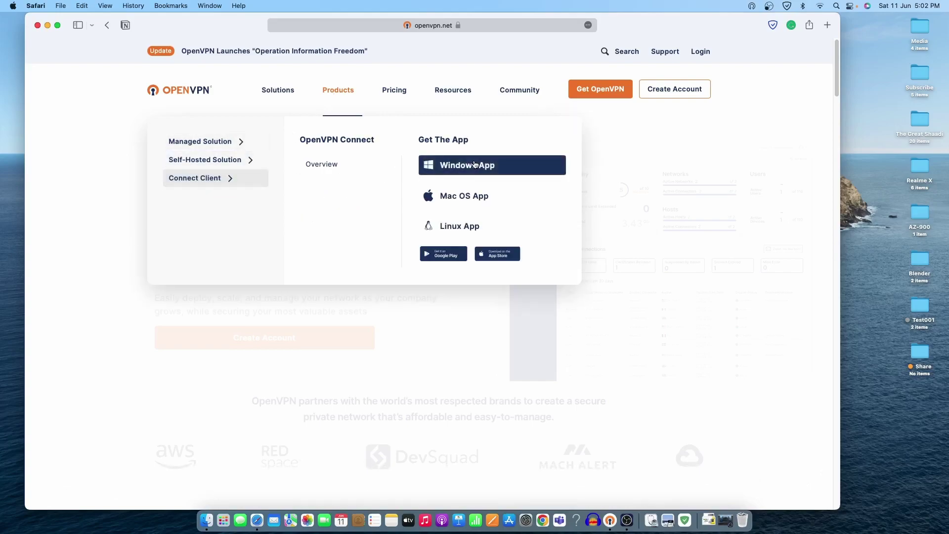
left_click(464, 197)
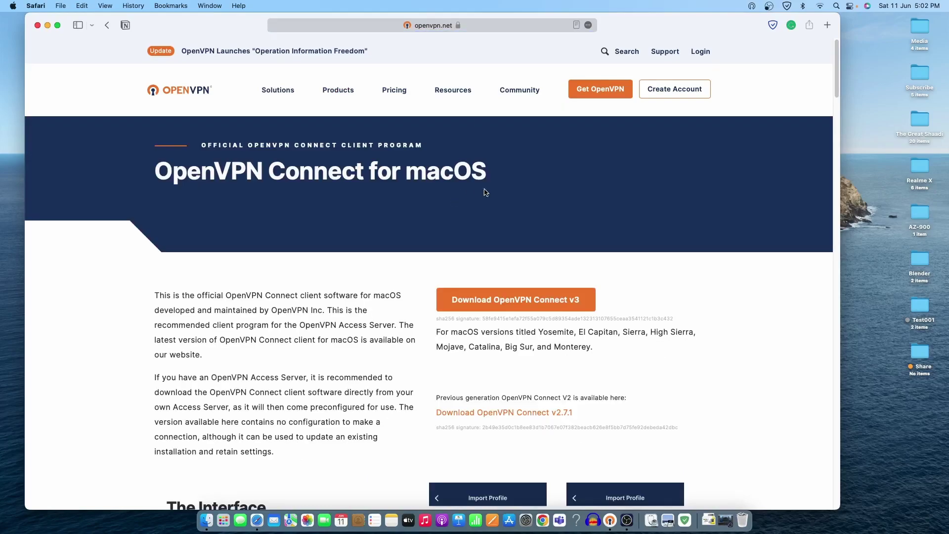
scroll(520, 186, "down", 7)
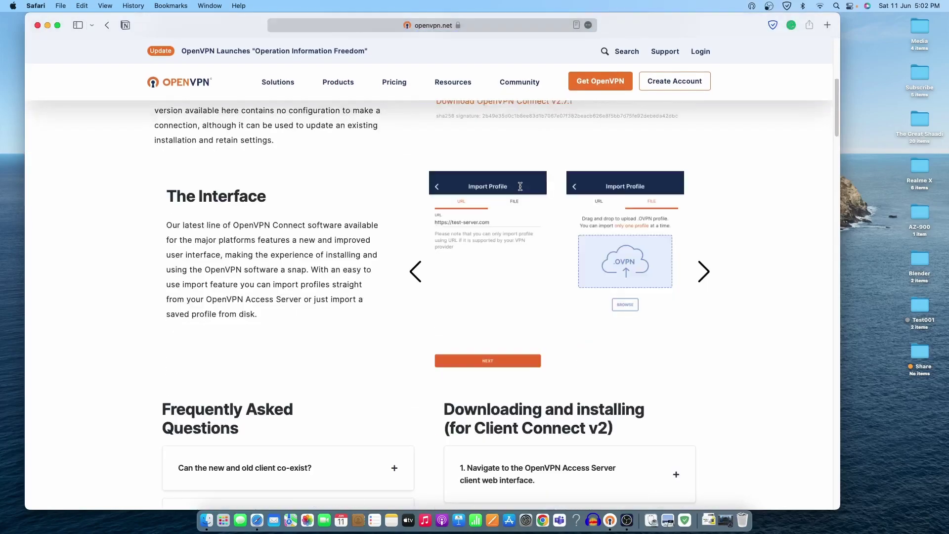
scroll(520, 186, "up", 4)
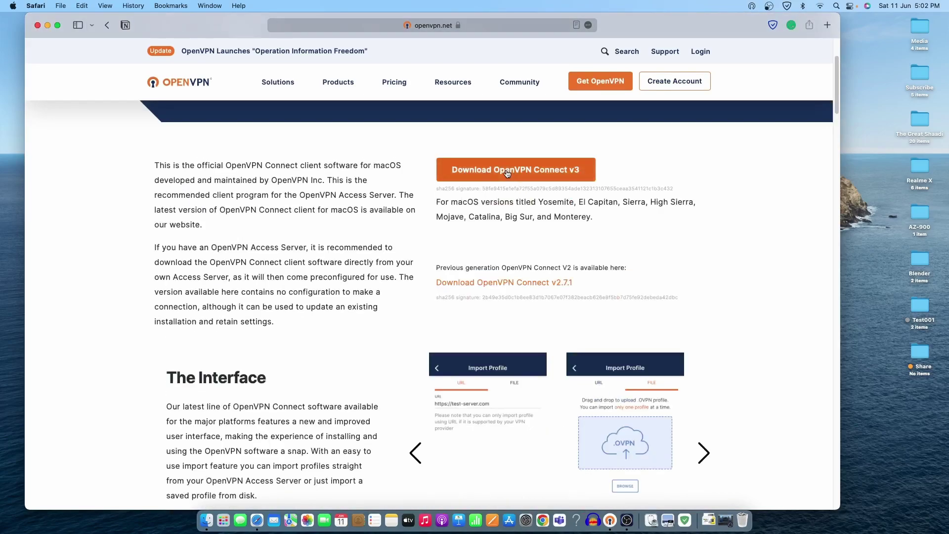
scroll(514, 187, "down", 5)
scroll(529, 232, "down", 2)
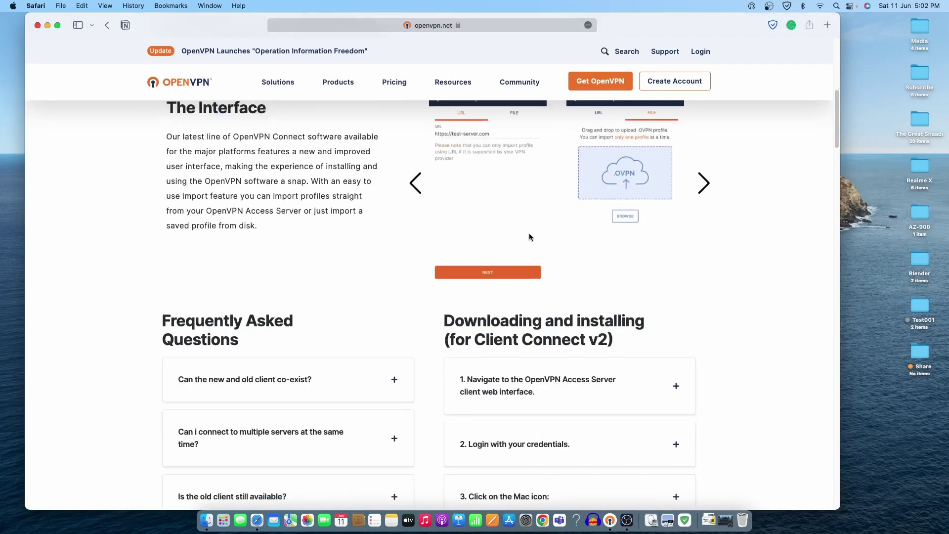
scroll(461, 191, "up", 1)
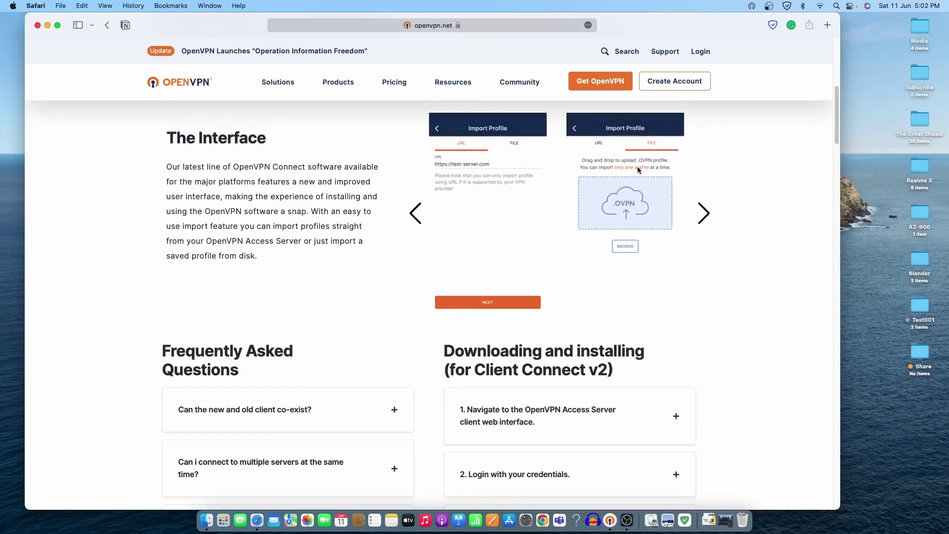
scroll(553, 218, "down", 10)
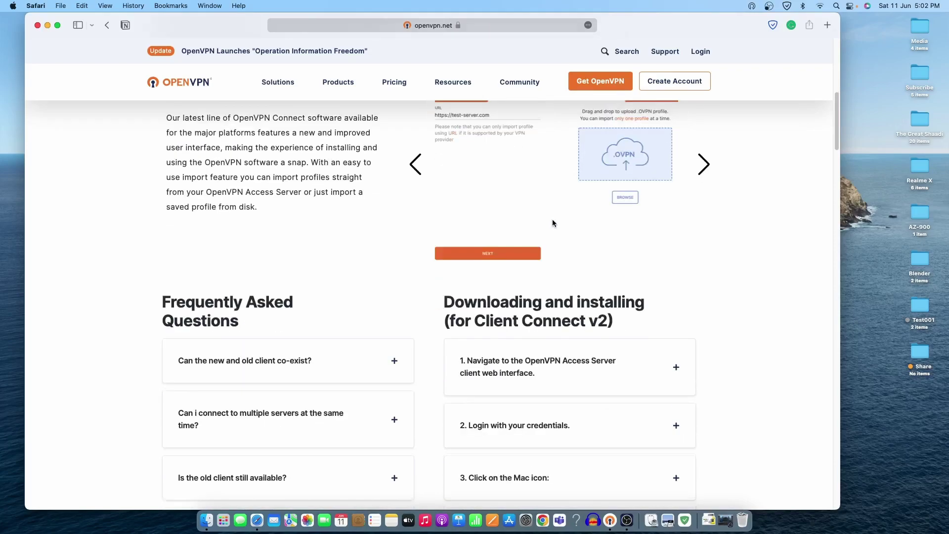
scroll(553, 223, "down", 15)
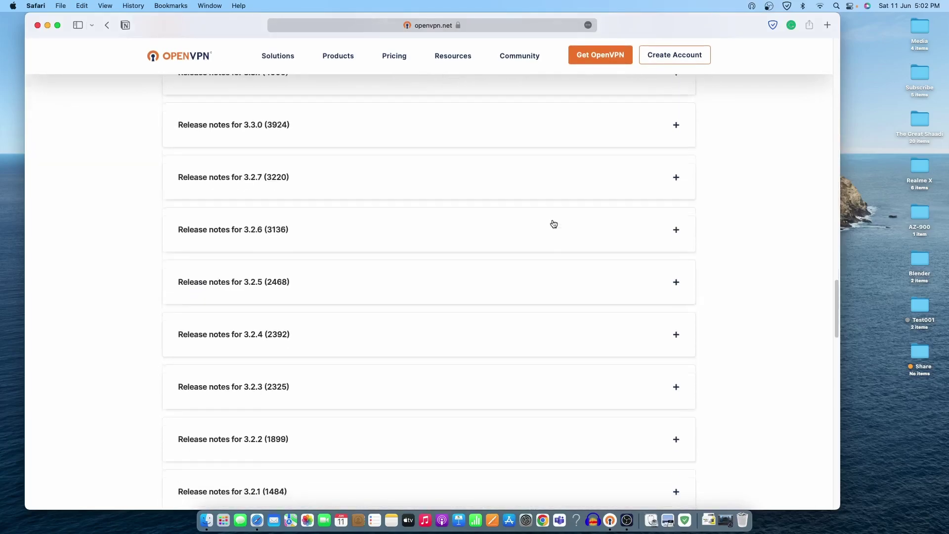
scroll(552, 224, "up", 12)
scroll(554, 223, "up", 20)
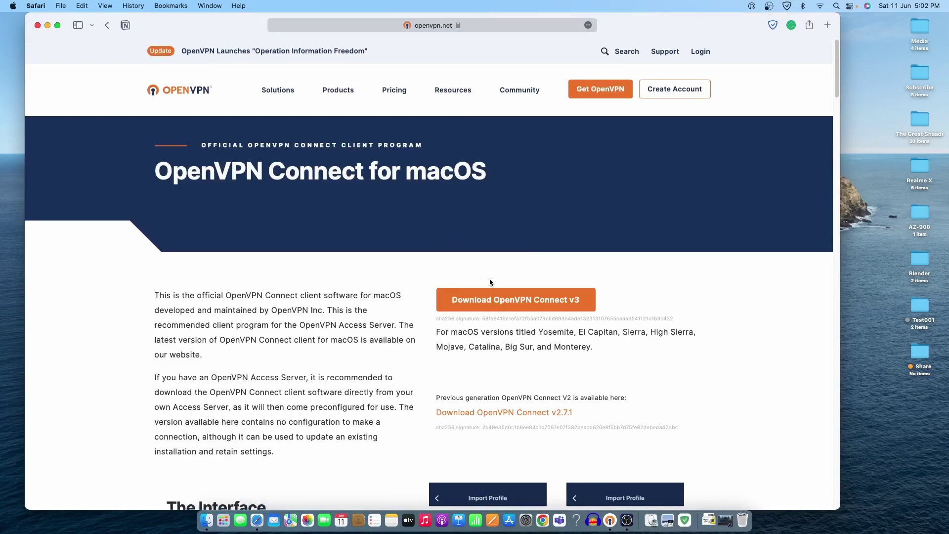
Load the vpngate website in Safari and make the window full screen.
left_click(488, 29)
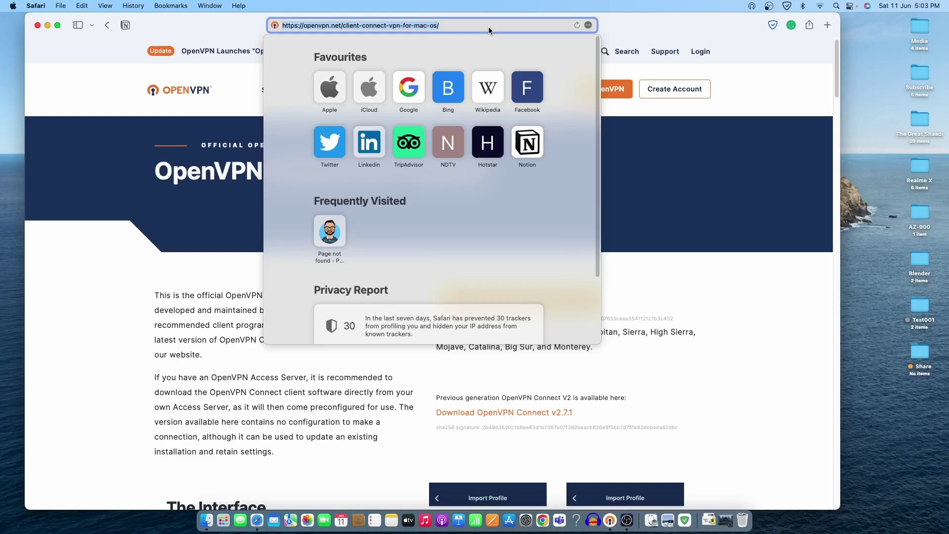
type("vpngate.net")
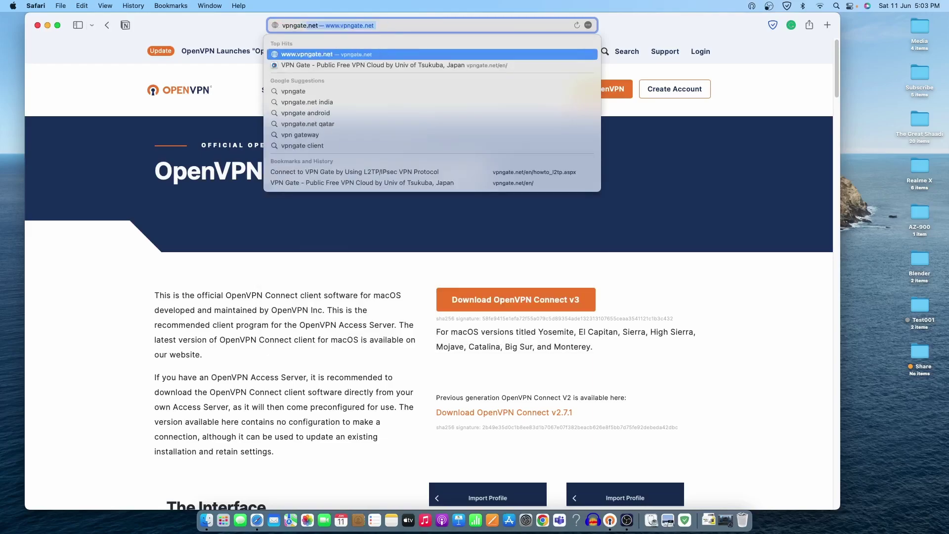
key("Return")
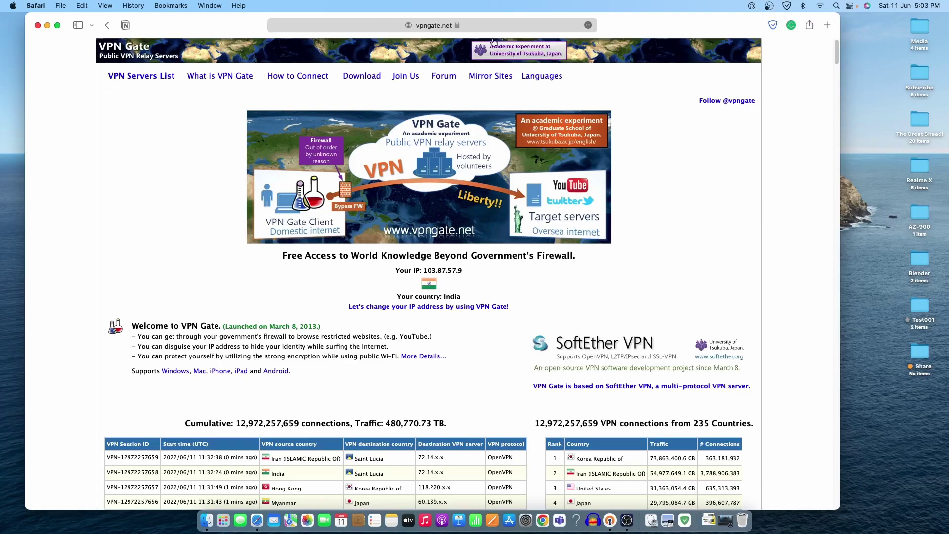
left_click(58, 25)
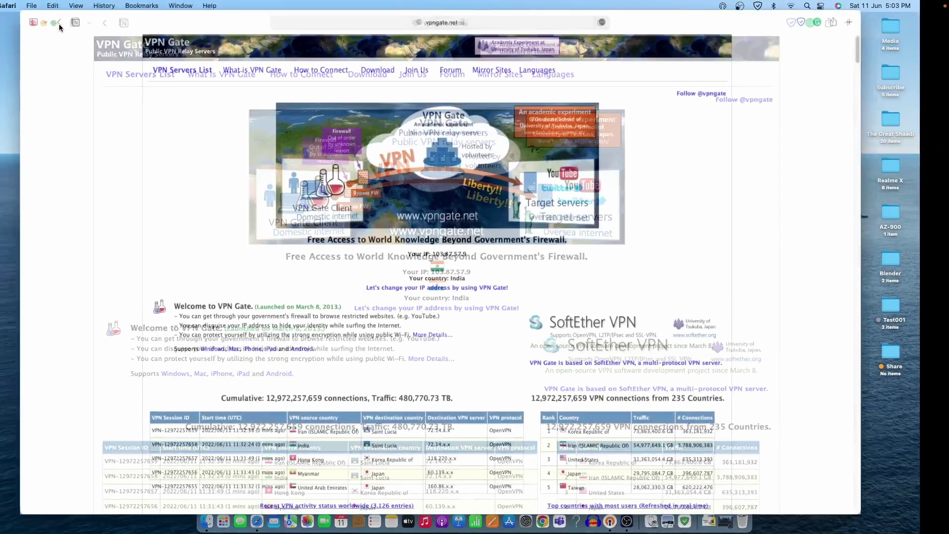
Scroll the server table past the US and Japan rows to the Thailand, Malaysia and Korea entries.
scroll(505, 197, "down", 5)
scroll(505, 197, "down", 1)
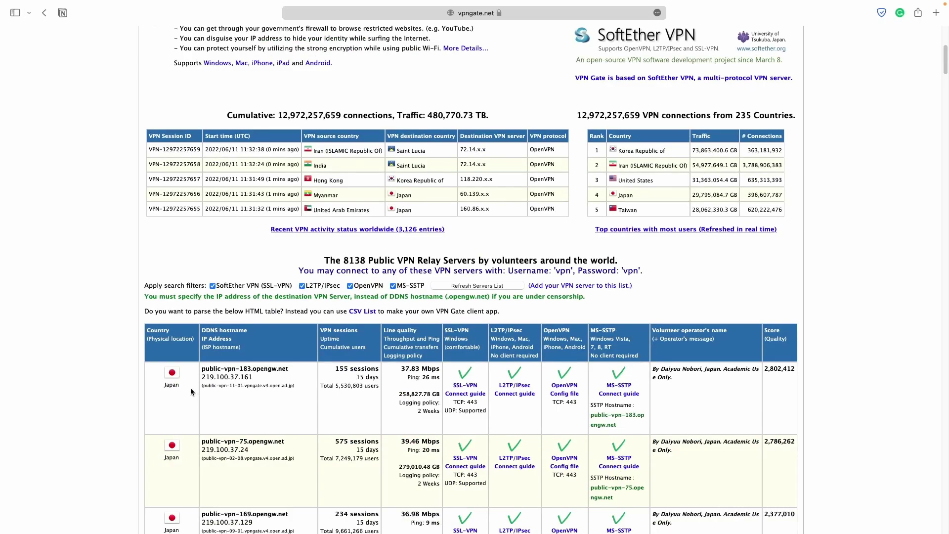
scroll(190, 390, "down", 15)
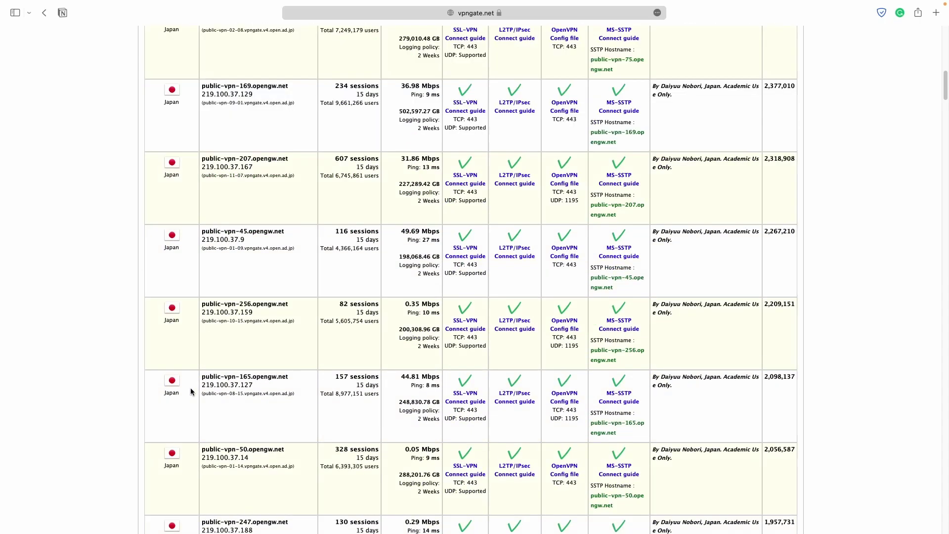
scroll(190, 391, "down", 20)
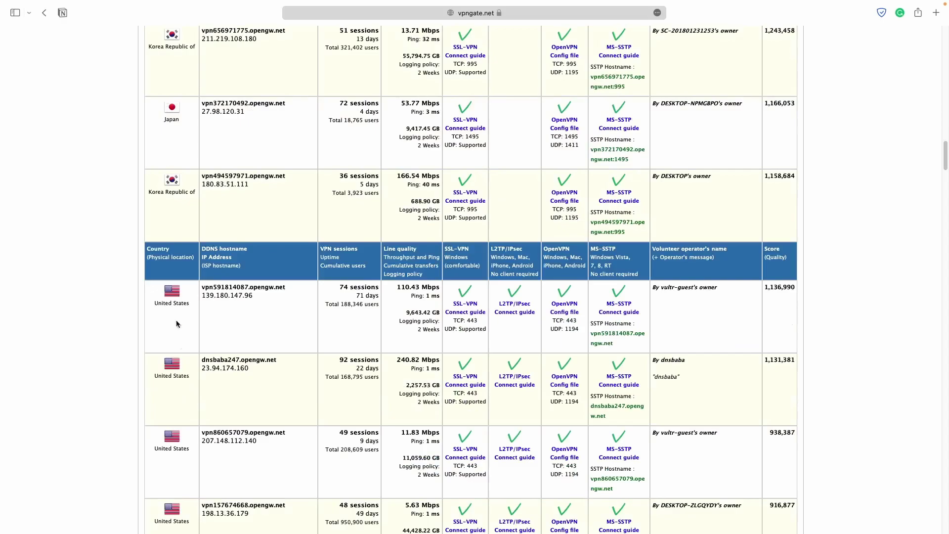
scroll(242, 274, "down", 15)
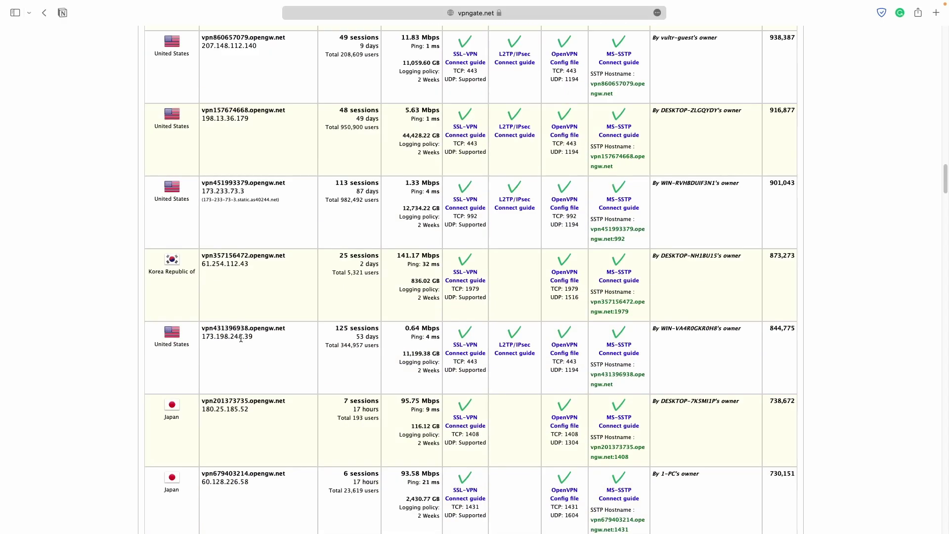
scroll(241, 341, "down", 15)
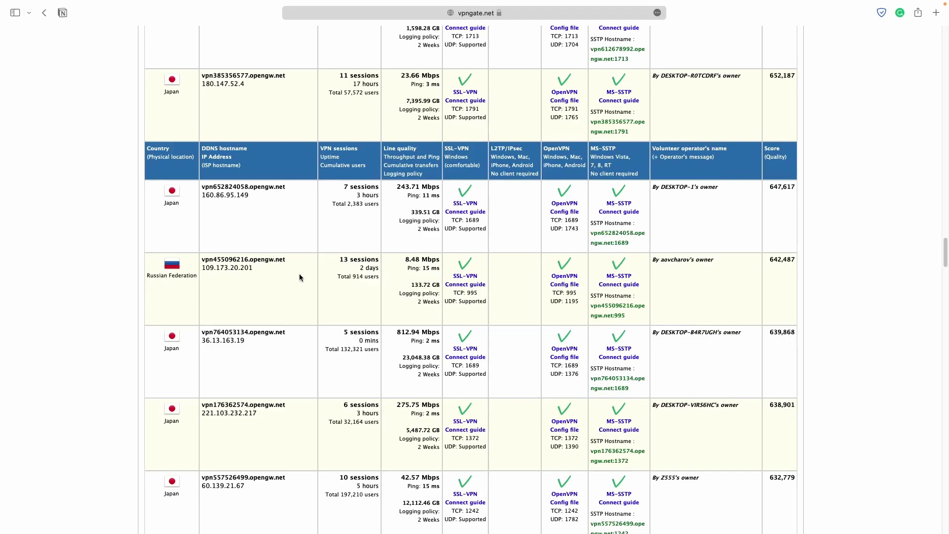
scroll(299, 273, "down", 5)
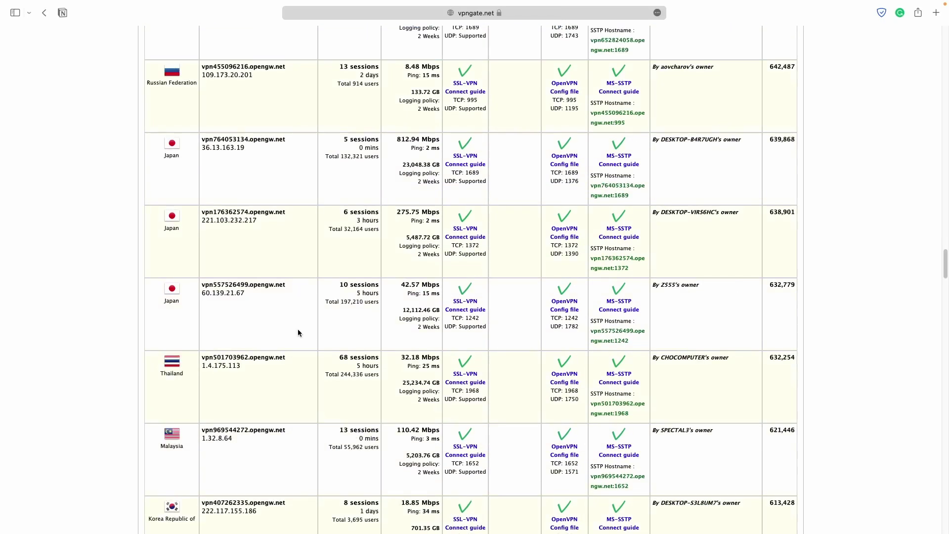
scroll(297, 328, "down", 1)
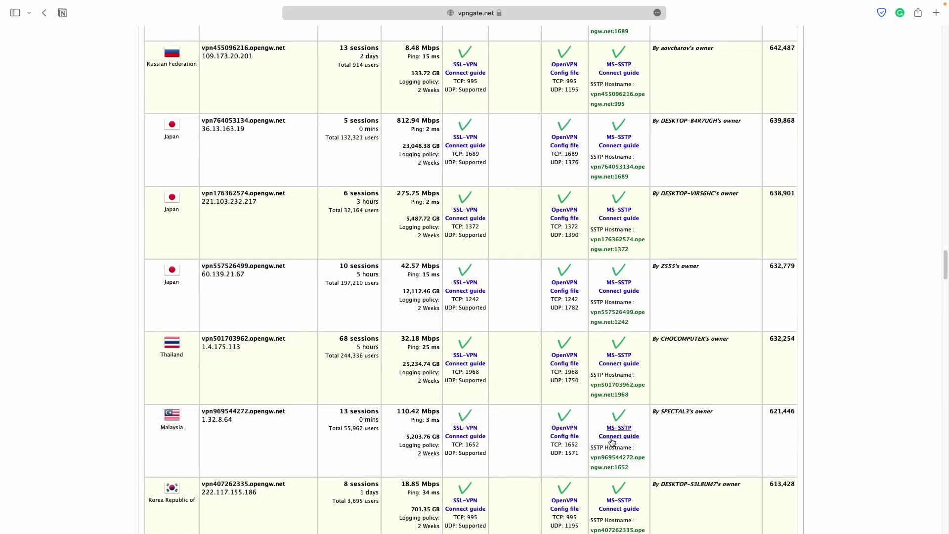
Download the Malaysia server's DDNS hostname UDP 1571 .ovpn file, allowing downloads from vpngate.net.
left_click(564, 436)
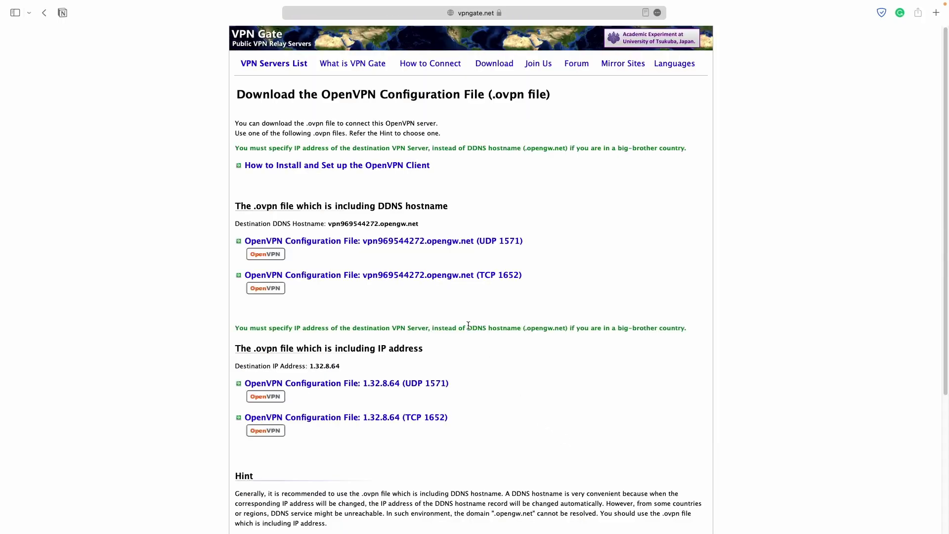
left_click(448, 243)
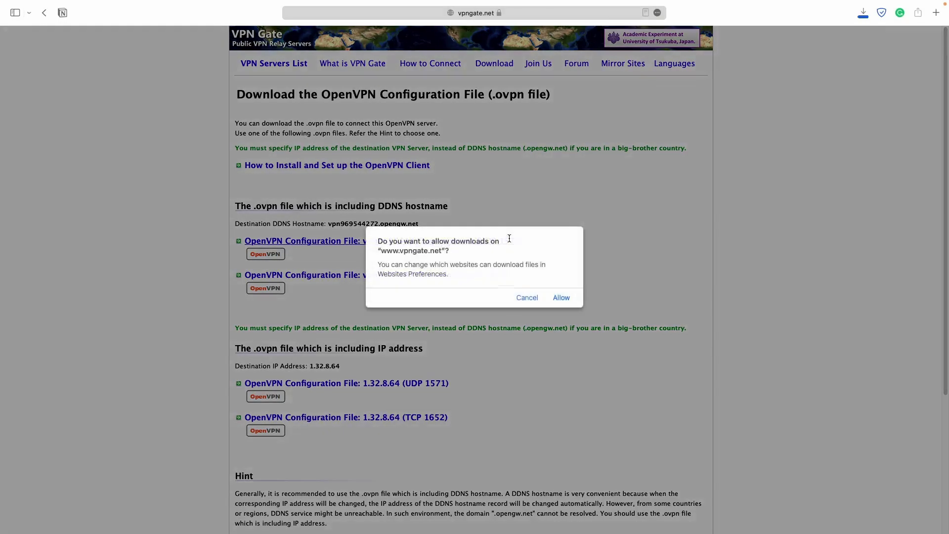
left_click(560, 298)
scroll(529, 281, "down", 5)
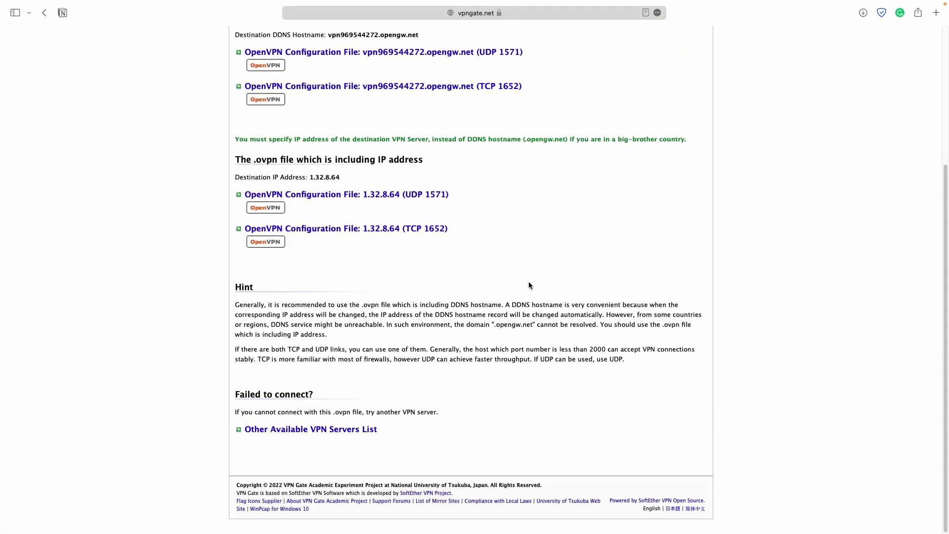
scroll(528, 280, "up", 5)
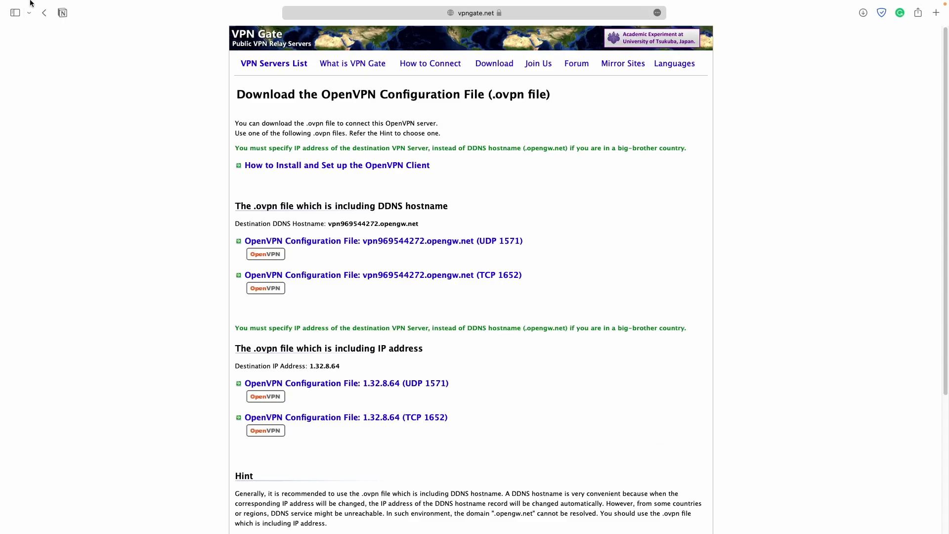
Exit Safari full screen and reopen the OpenVPN Connect window from its menu-bar icon.
mouse_move(32, 3)
left_click(34, 25)
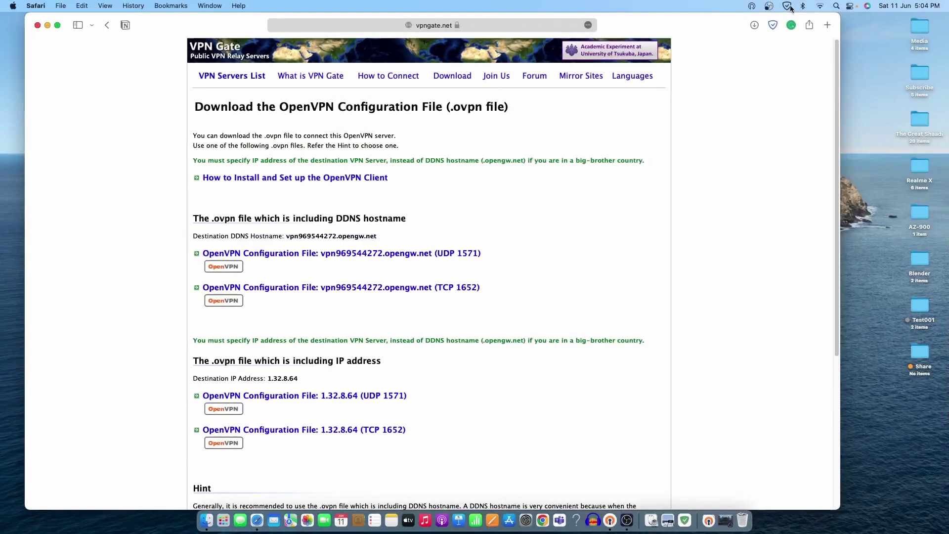
left_click(788, 6)
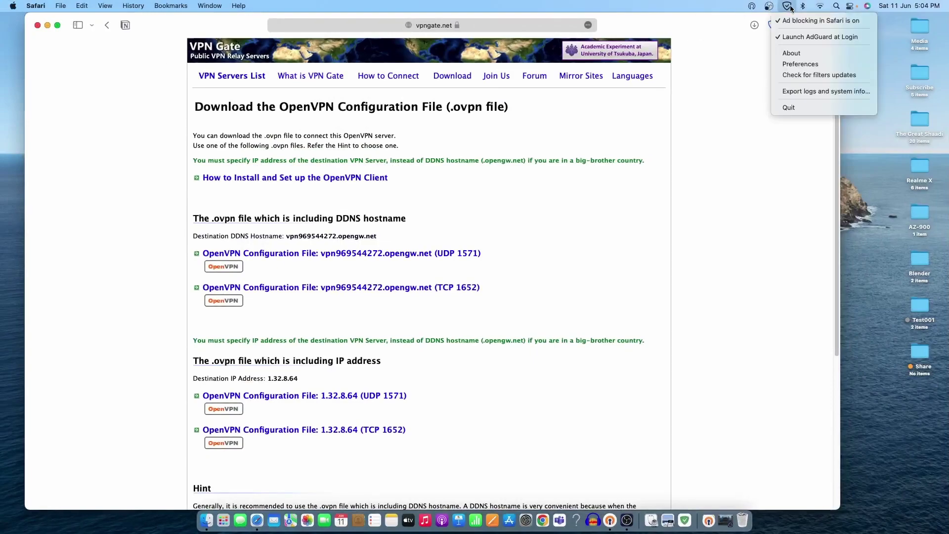
left_click(751, 7)
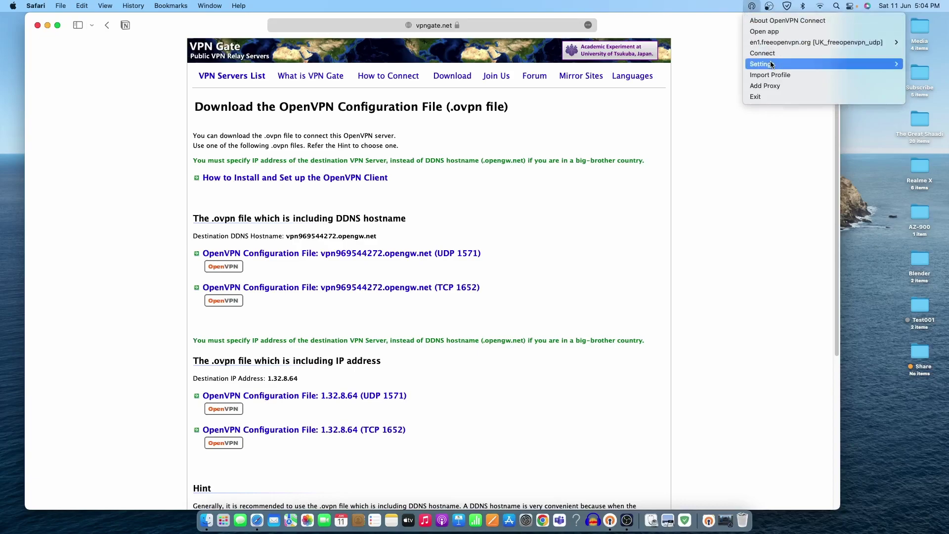
left_click(767, 33)
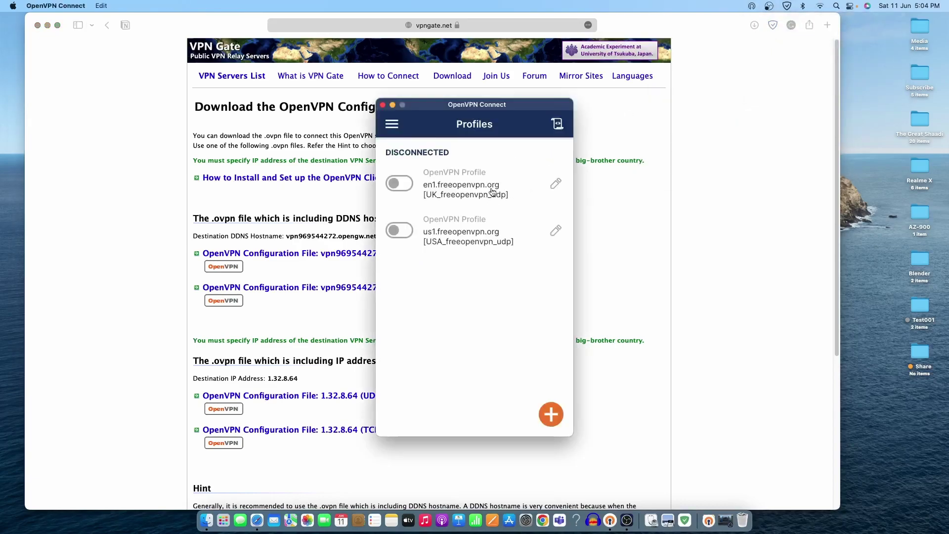
Import the vpngate UDP 1571 .ovpn file from Downloads as a new profile.
left_click(552, 414)
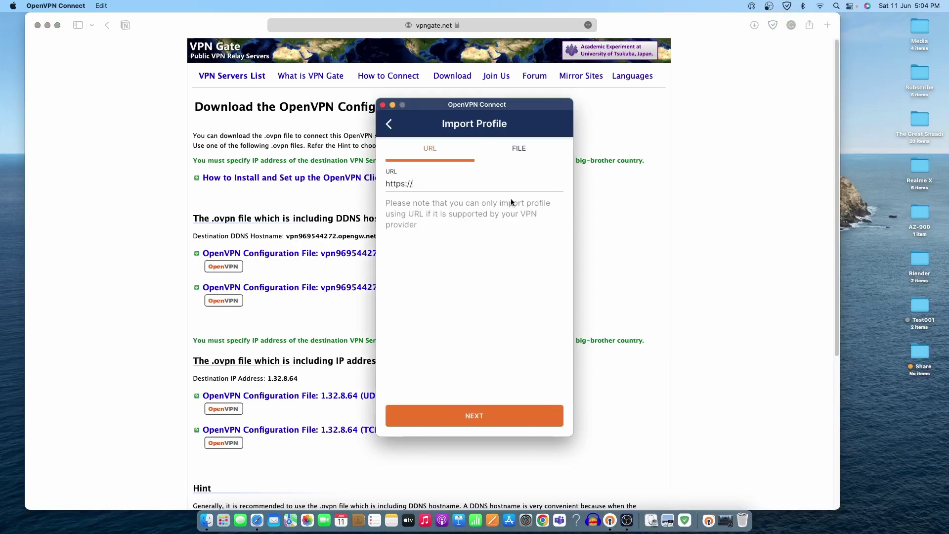
left_click(519, 156)
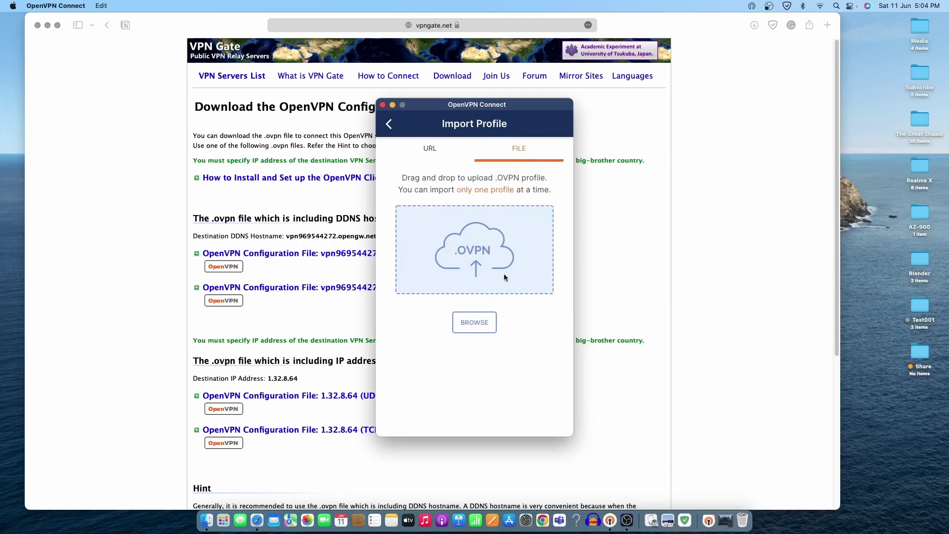
left_click(474, 322)
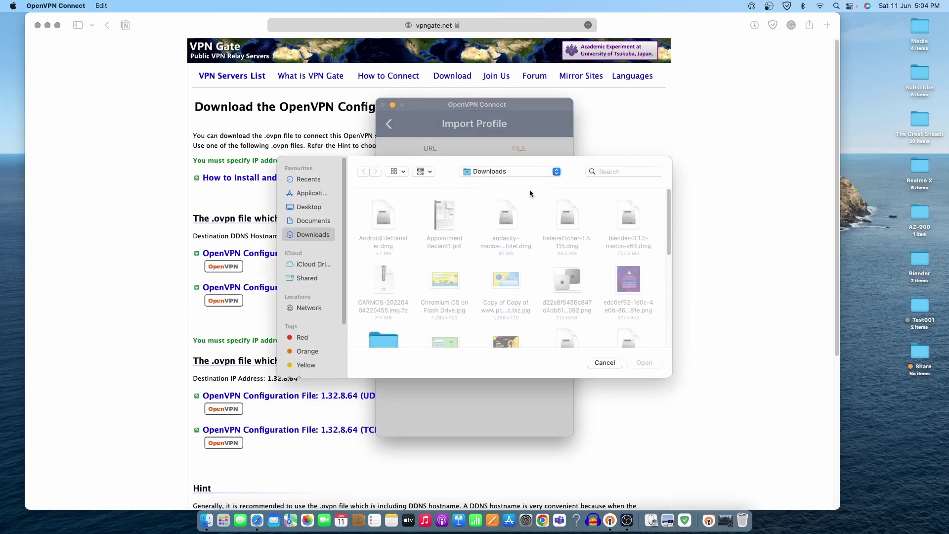
scroll(588, 232, "down", 1)
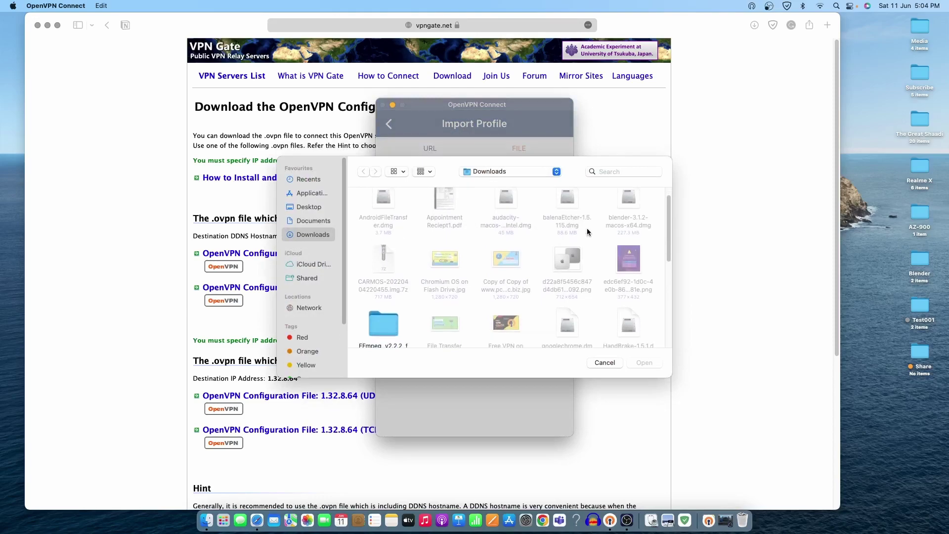
left_click(423, 171)
left_click(400, 172)
left_click(399, 172)
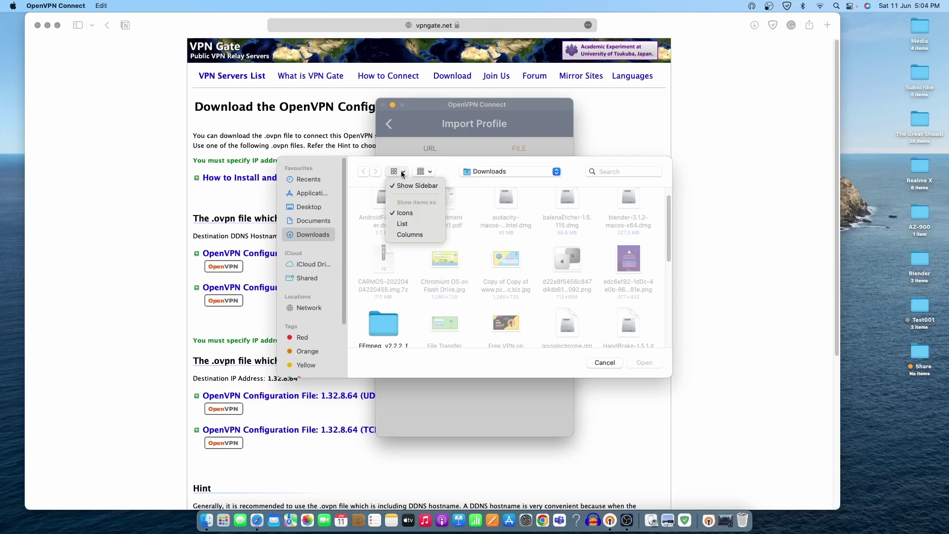
left_click(408, 224)
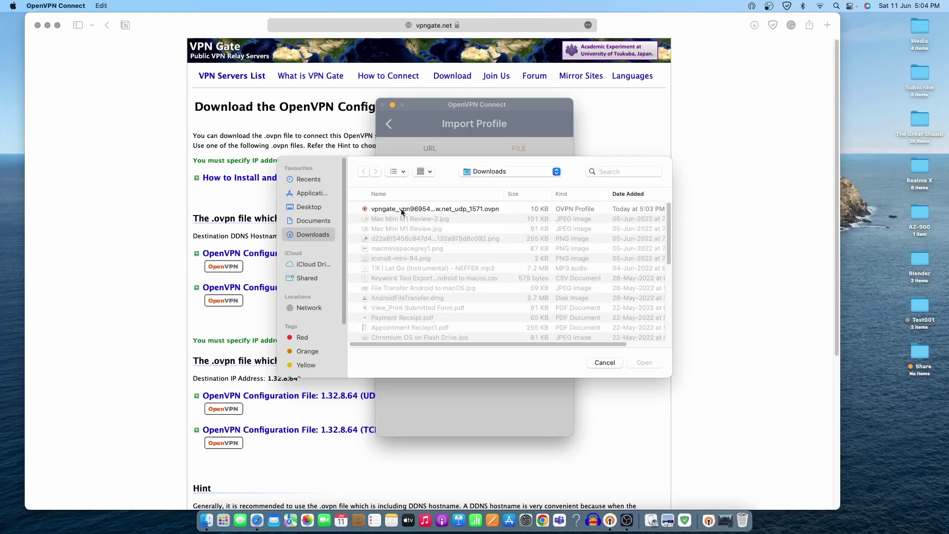
left_click(434, 210)
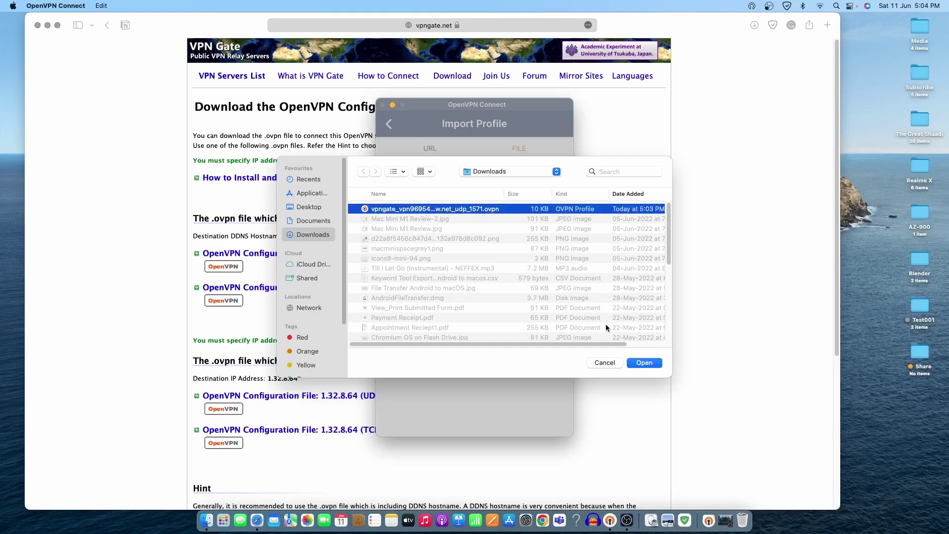
left_click(644, 363)
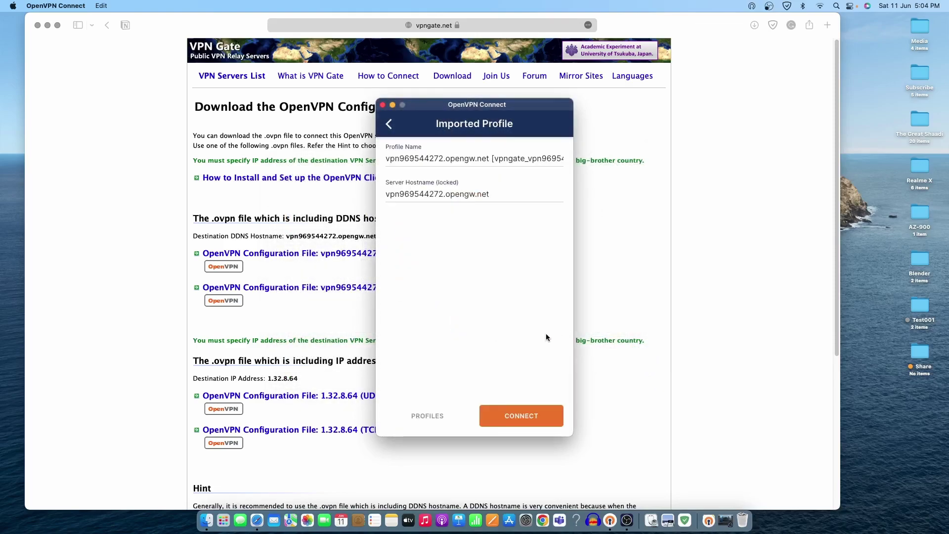
Switch on the vpn969544272.opengw.net profile and check its UDPv4 1571 connection stats.
left_click(520, 416)
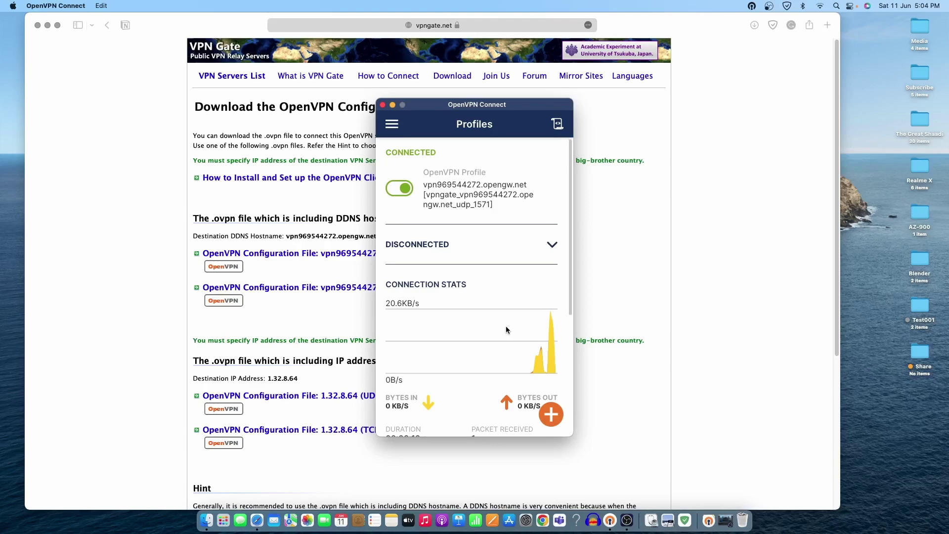
scroll(514, 324, "down", 1)
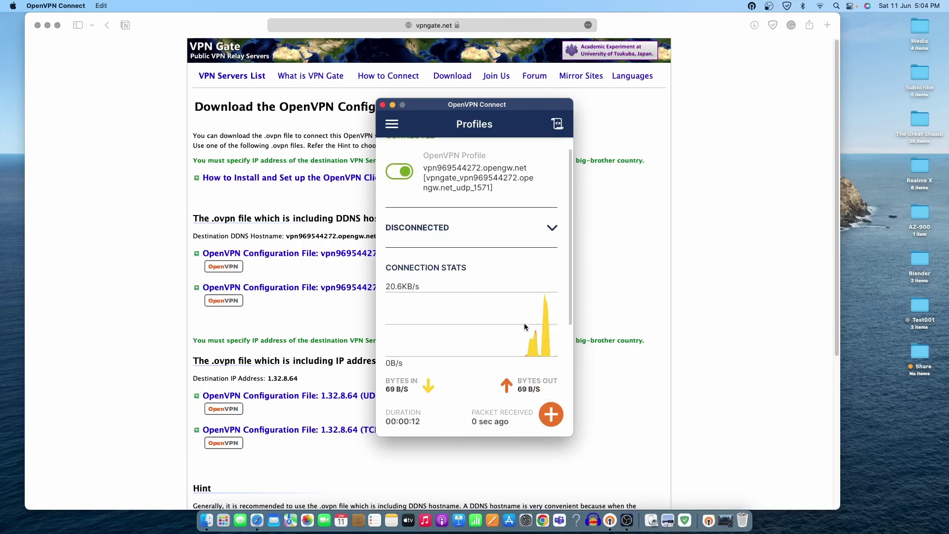
scroll(525, 324, "down", 5)
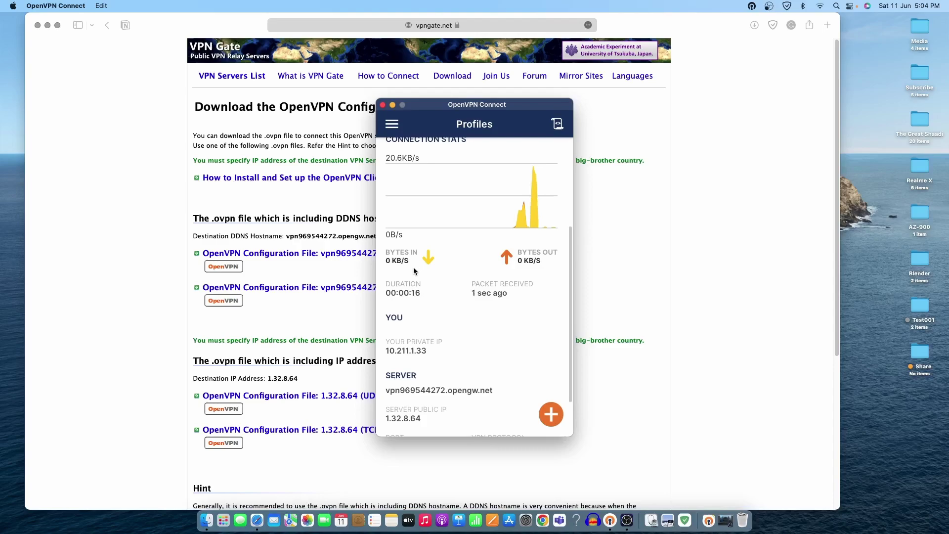
scroll(428, 268, "down", 2)
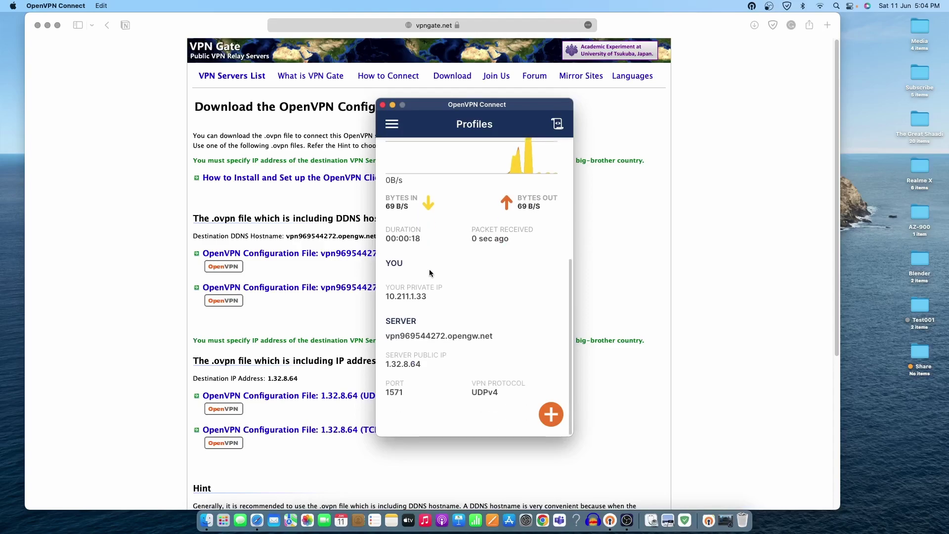
scroll(429, 268, "up", 8)
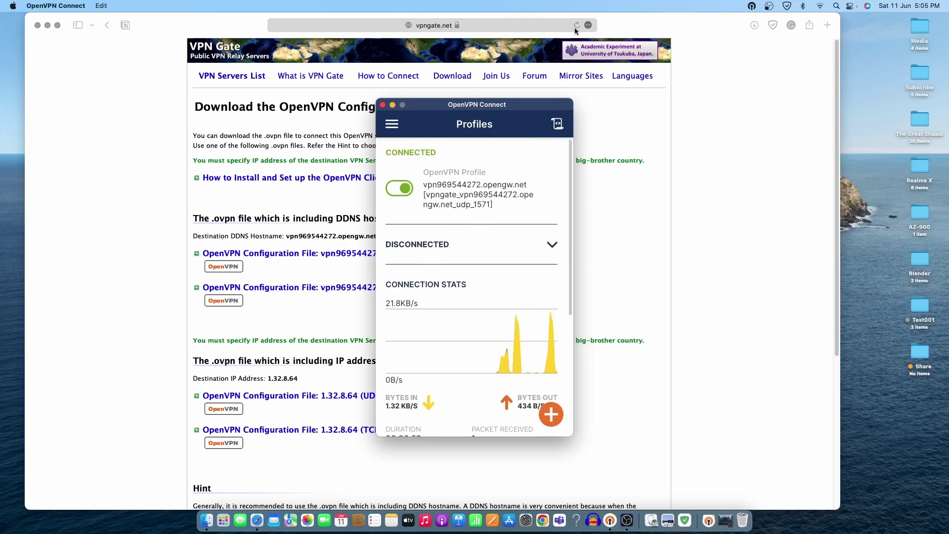
Search 'whats my location' and open mylocation.org in a new tab, showing Petaling Jaya, Malaysia.
left_click(824, 25)
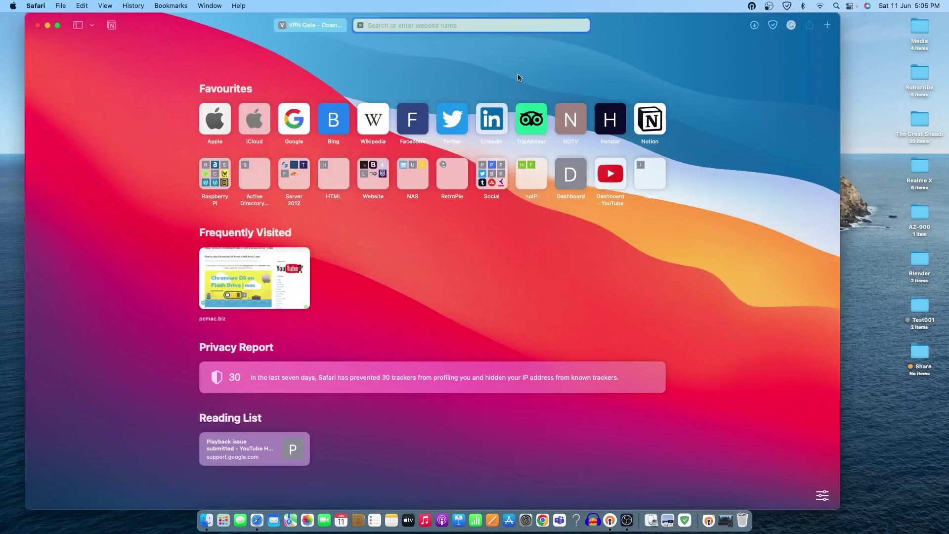
type("wh")
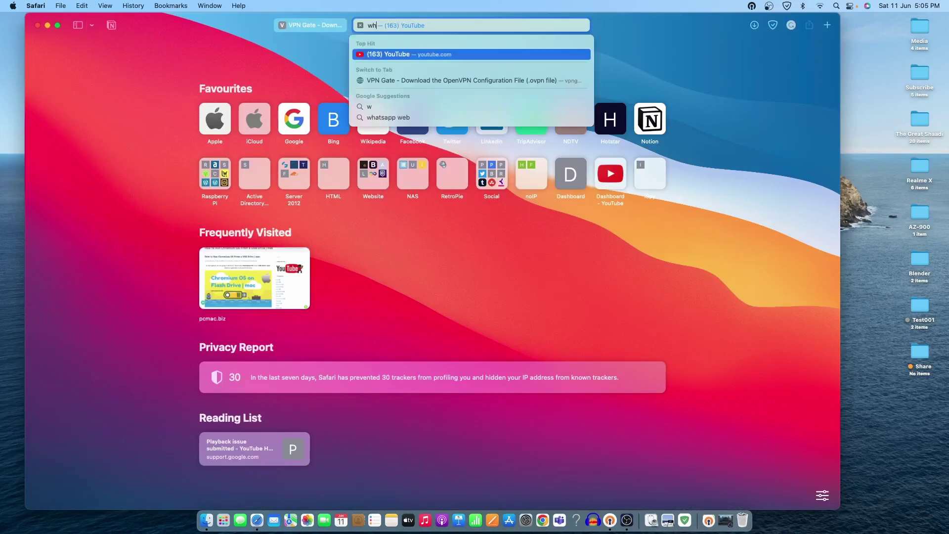
type("ats my location")
key("Return")
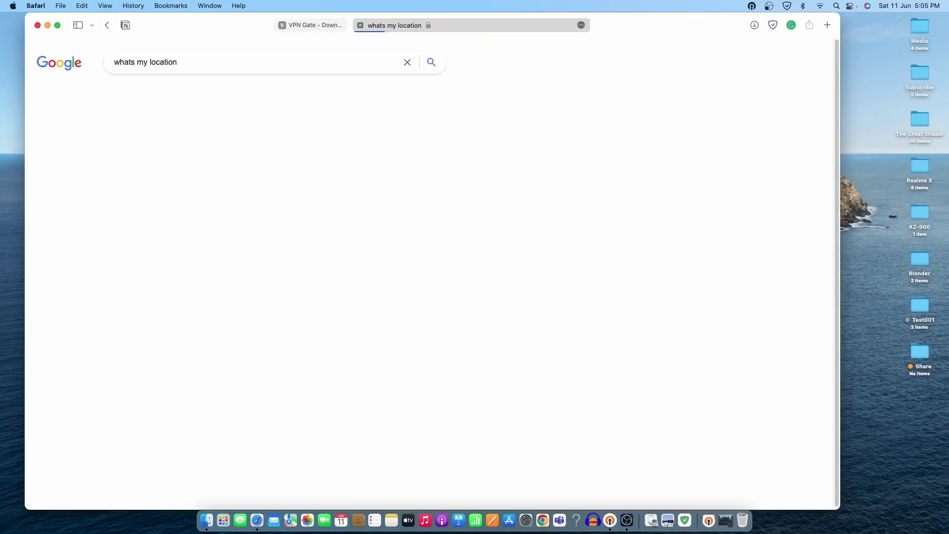
right_click(152, 227)
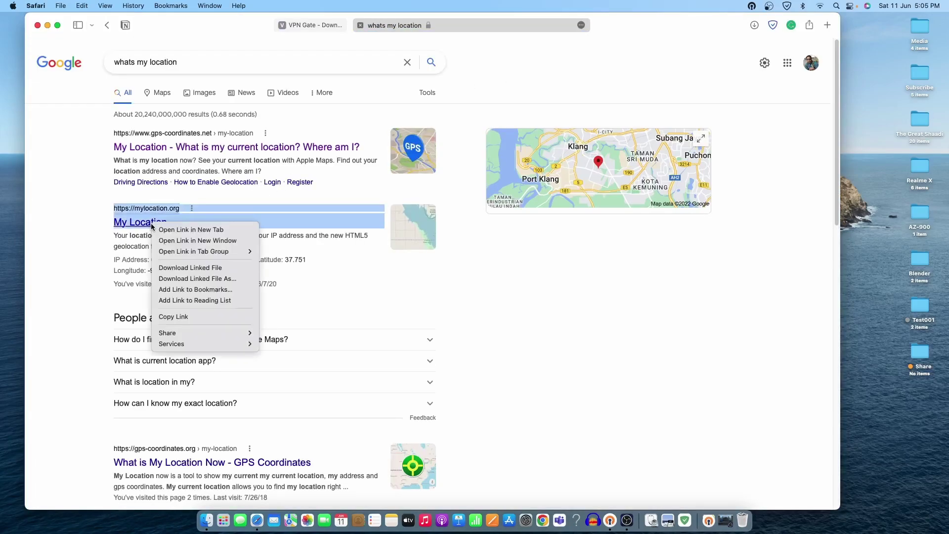
left_click(184, 229)
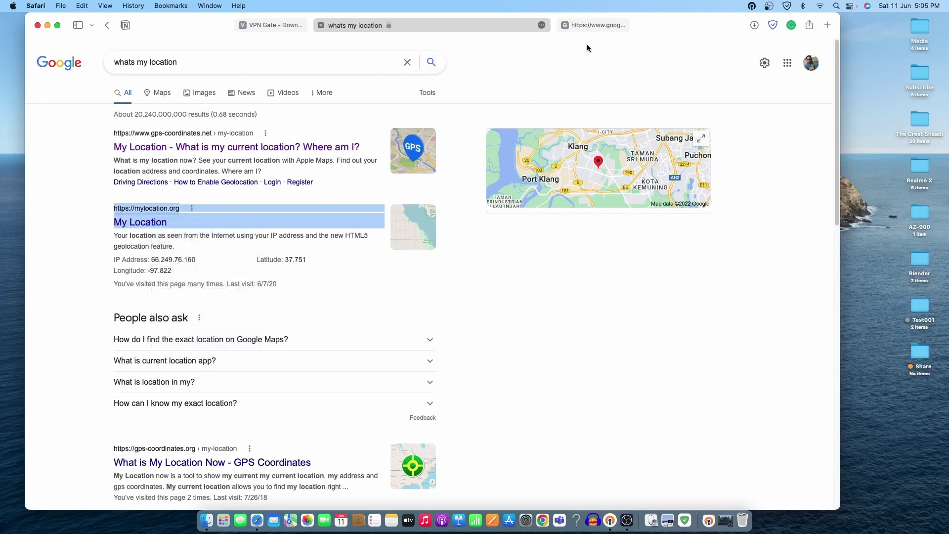
left_click(591, 24)
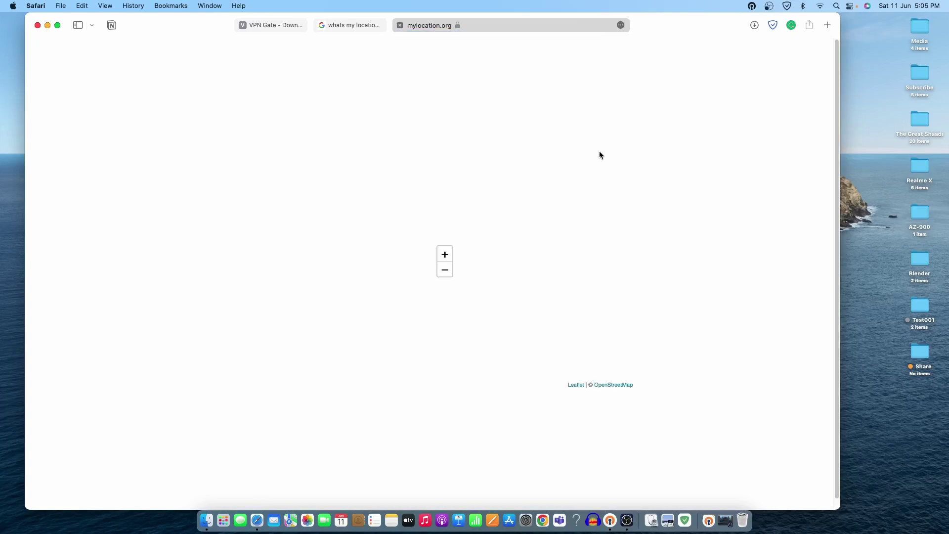
key("super+Tab")
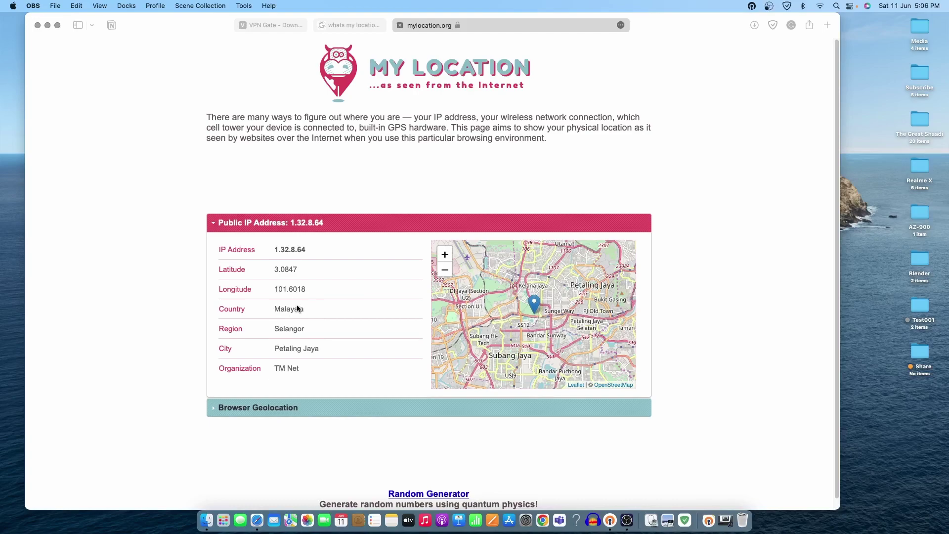
Return to the VPN Gate list and download the UDP 1276 config for Japan's vpn941492472.opengw.net.
left_click(263, 22)
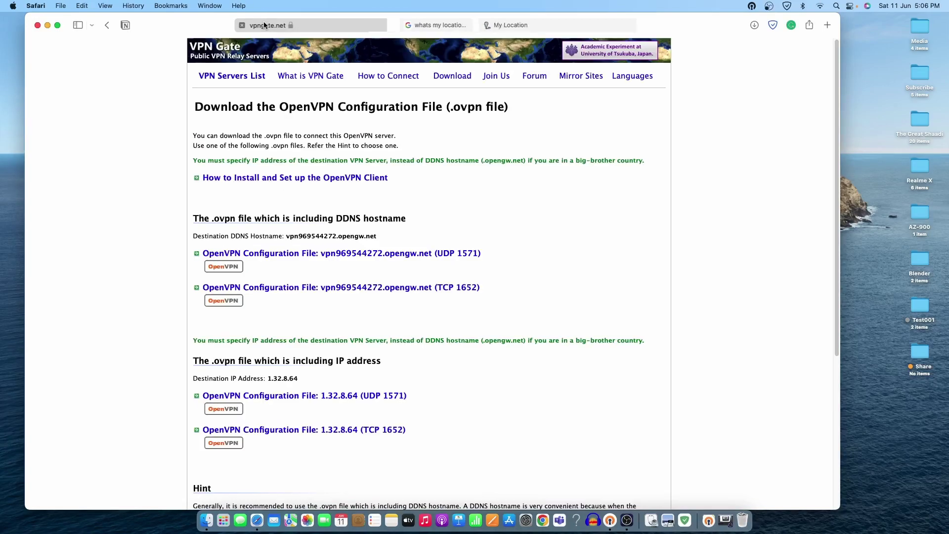
left_click(107, 25)
scroll(406, 189, "down", 10)
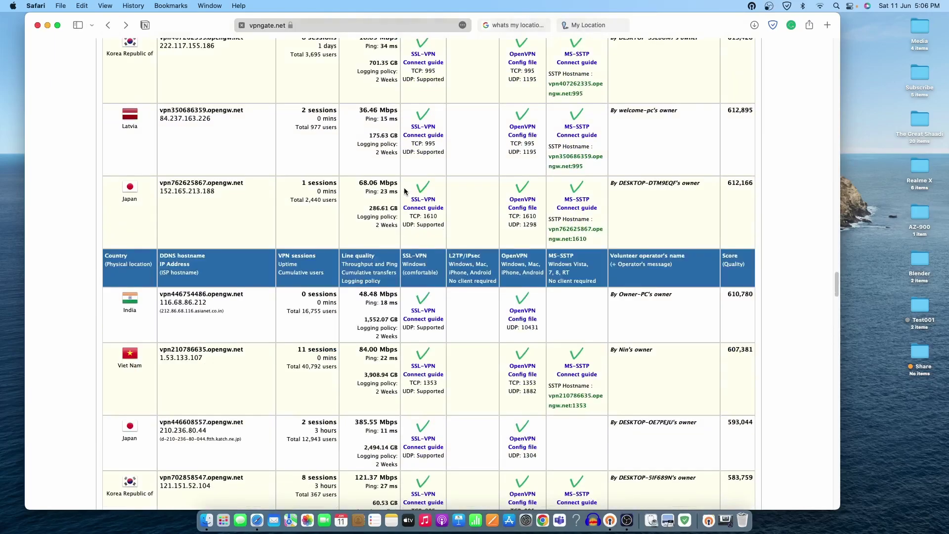
scroll(404, 187, "down", 5)
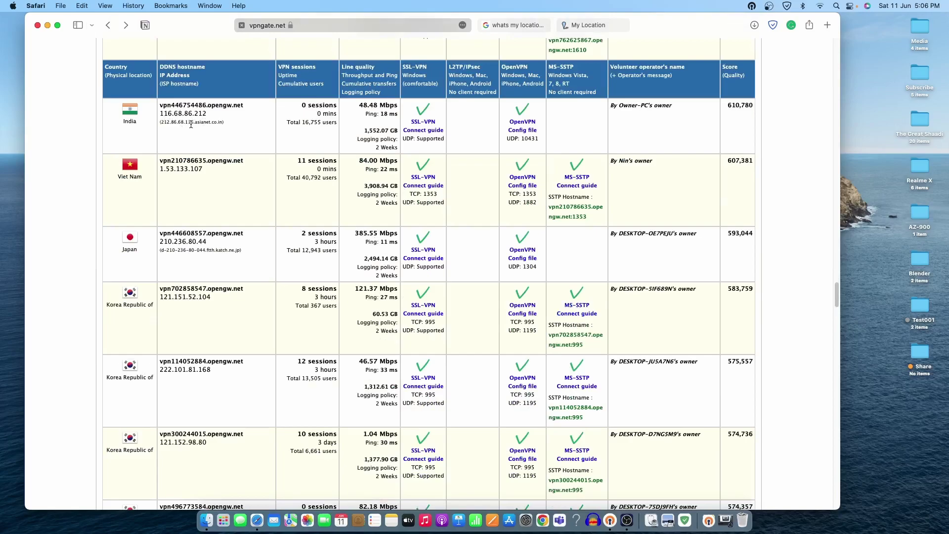
scroll(242, 145, "down", 7)
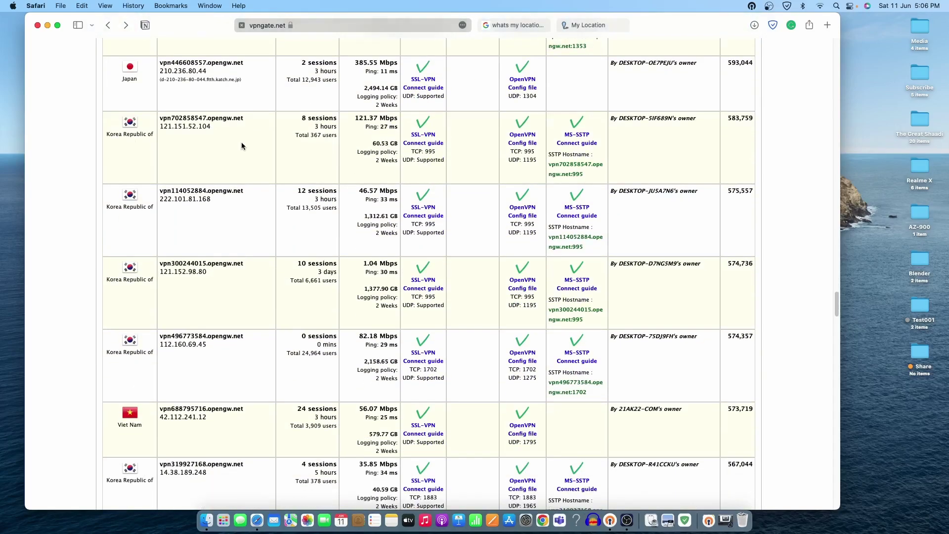
scroll(241, 145, "down", 8)
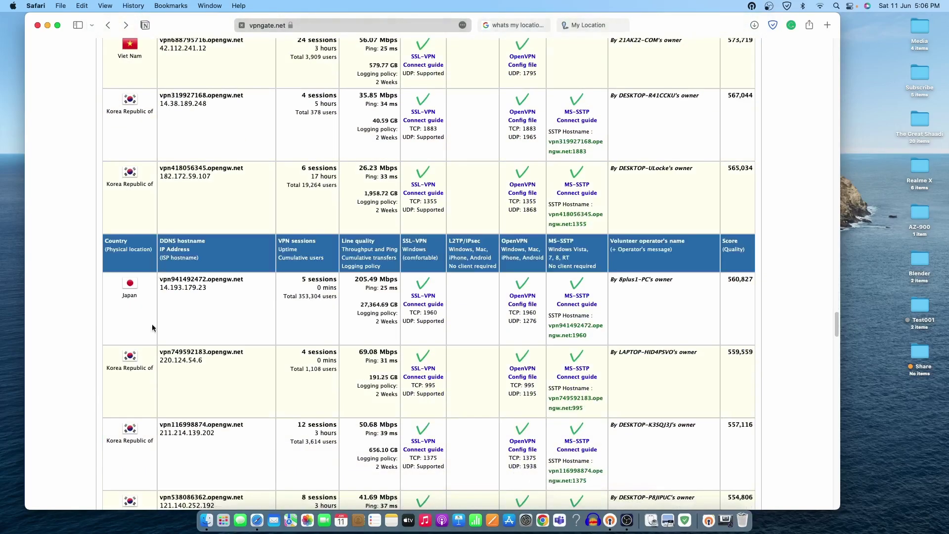
left_click(523, 299)
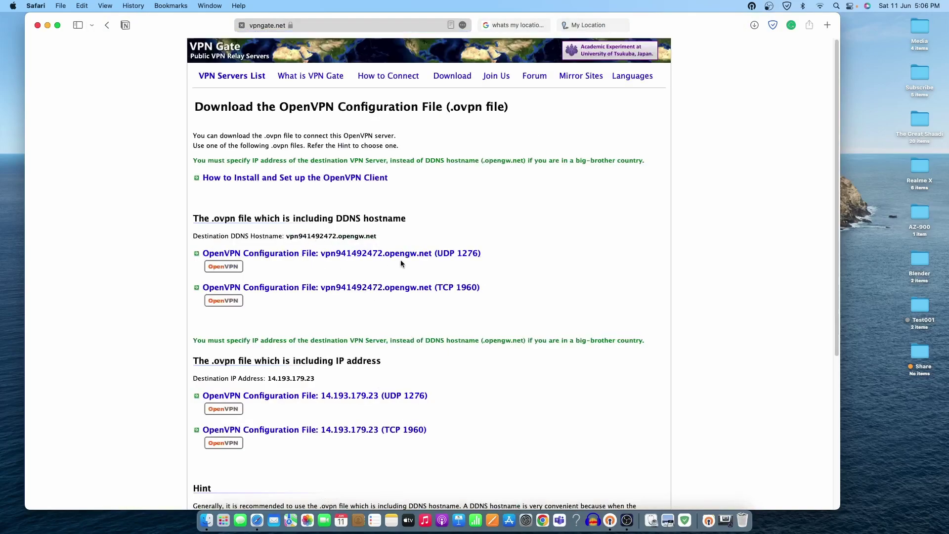
left_click(398, 257)
Disconnect the Malaysia profile, import the Japan UDP 1276 .ovpn file and connect through it.
left_click(611, 523)
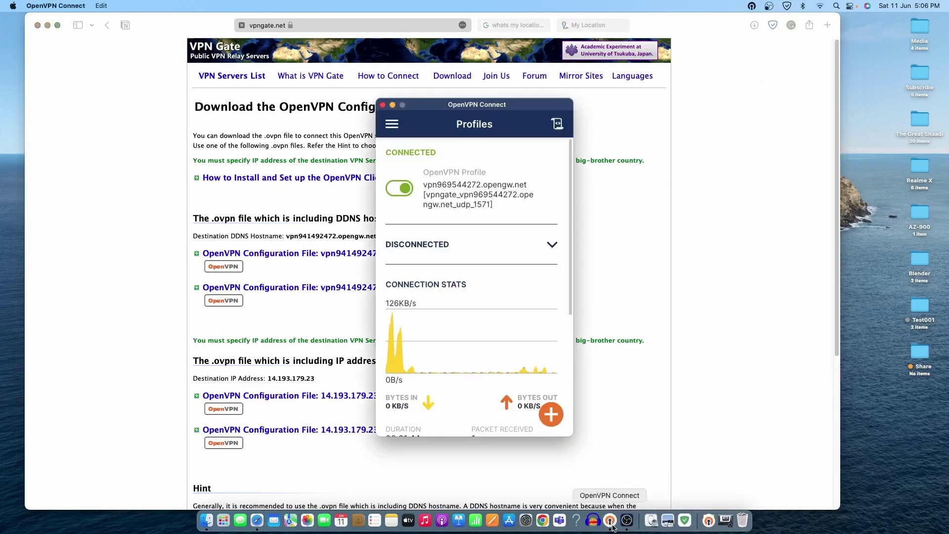
left_click(401, 192)
left_click(549, 420)
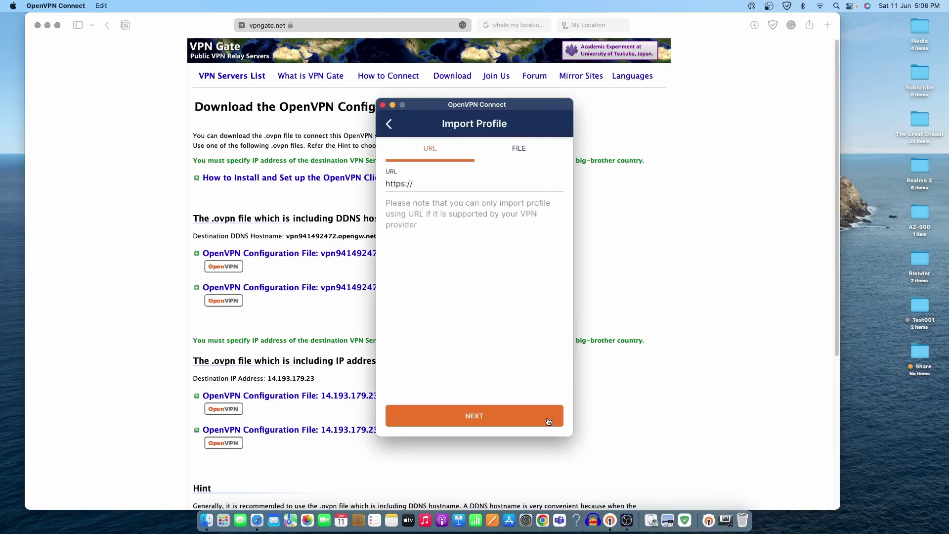
left_click(517, 146)
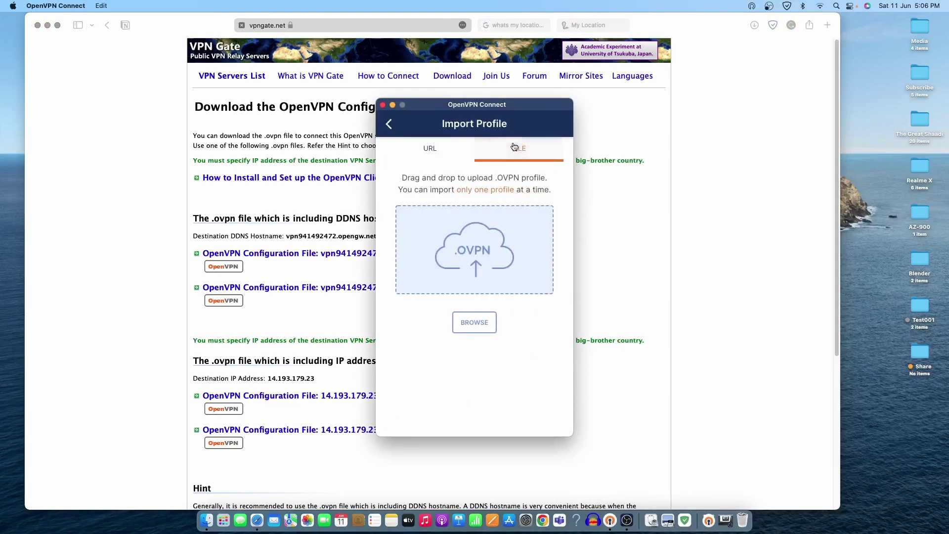
left_click(472, 331)
left_click(427, 209)
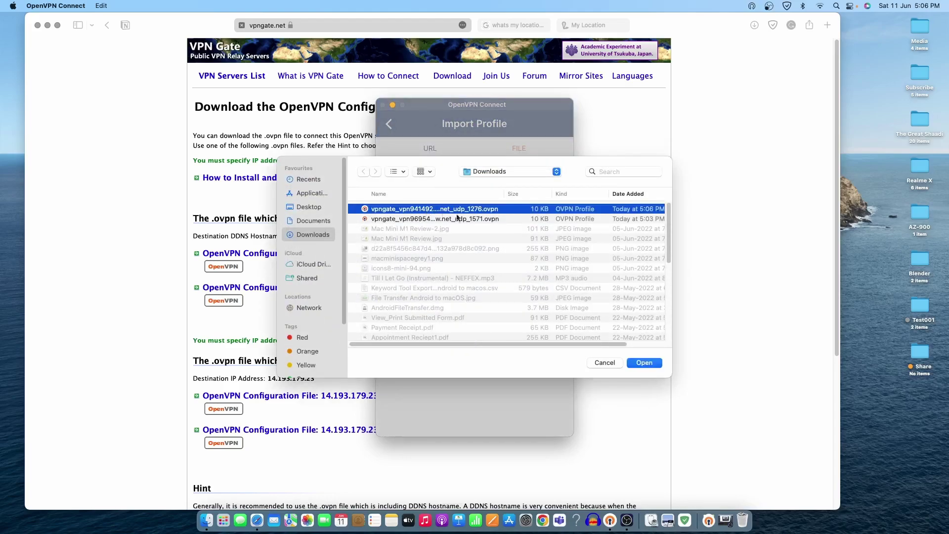
left_click(650, 364)
left_click(520, 418)
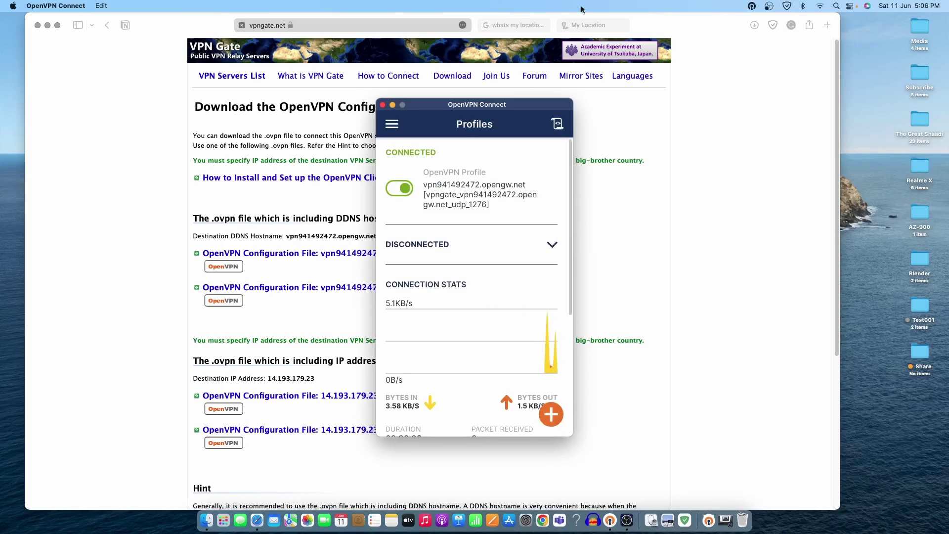
left_click(578, 24)
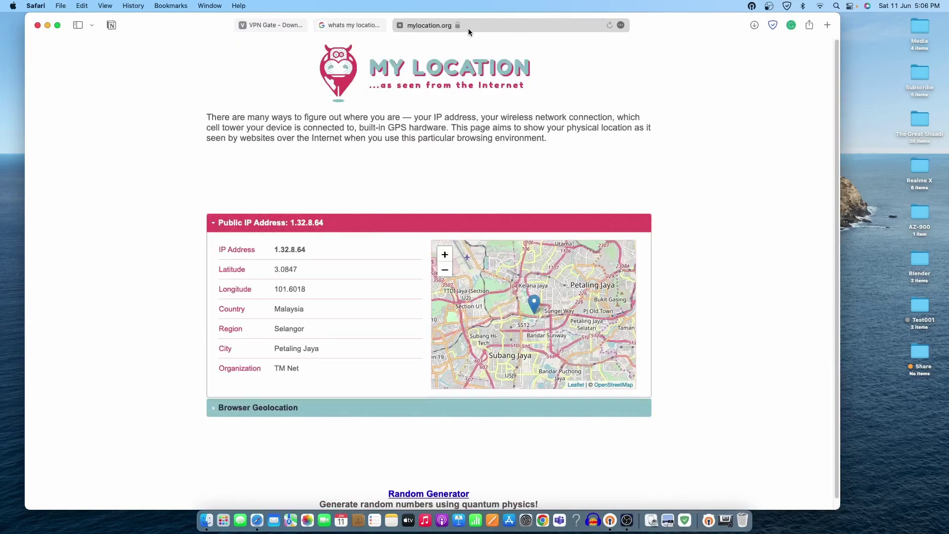
left_click(610, 25)
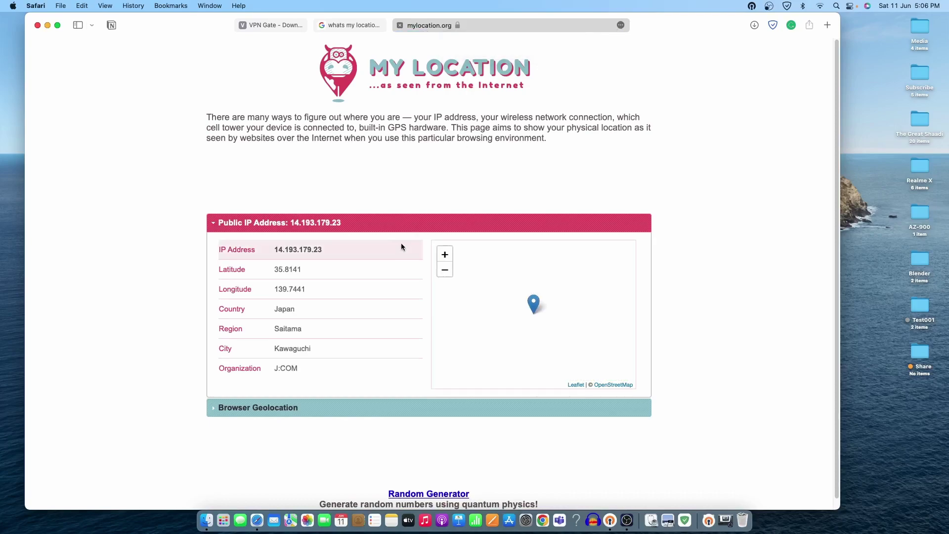